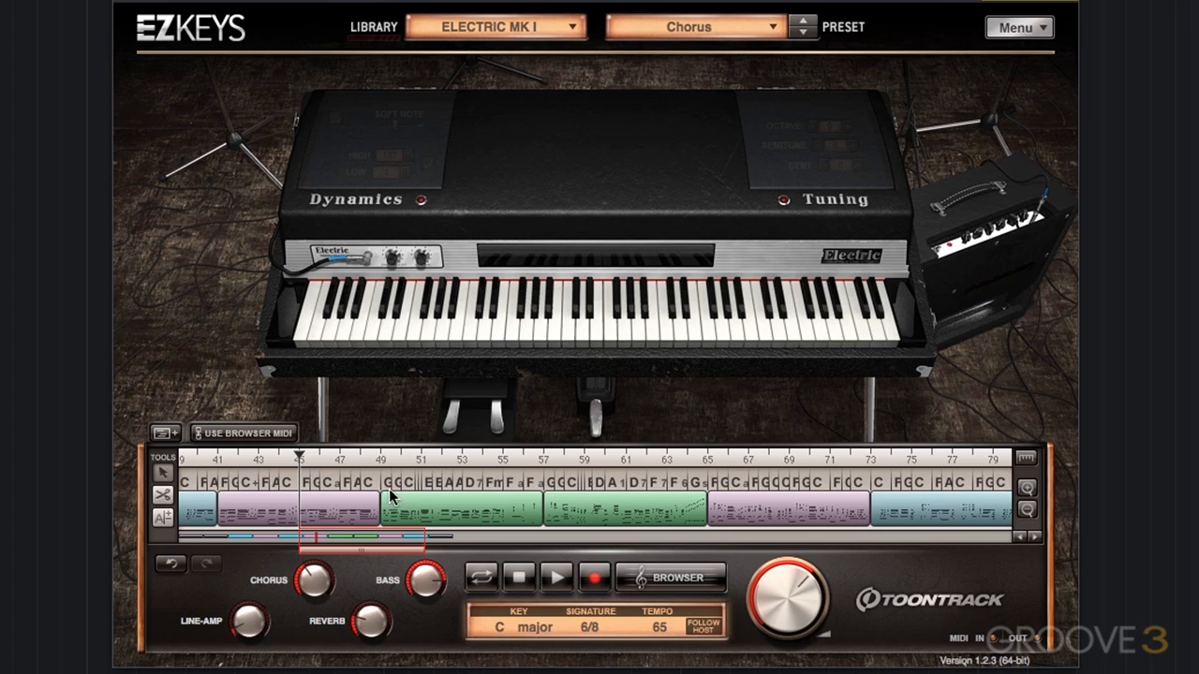
Turn off Follow Host and test the plug-in's playback from the beginning of the song
{"action": "left_click", "coordinate": [381, 452]}
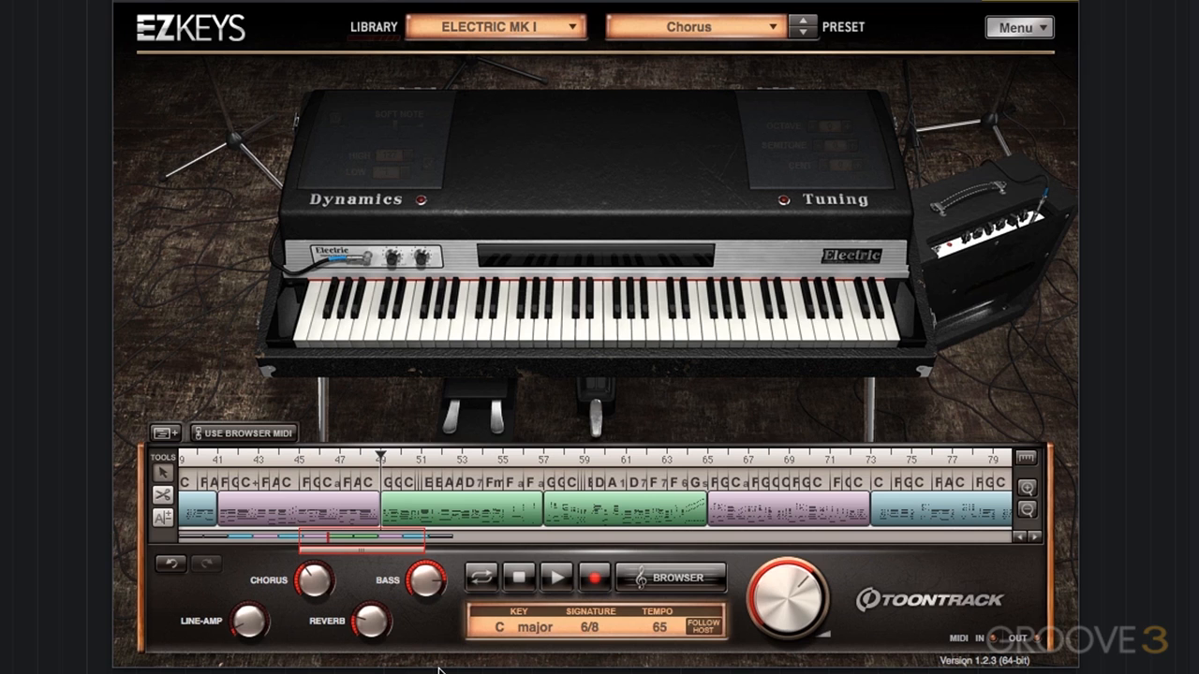
{"action": "left_click_drag", "start_coordinate": [424, 538], "coordinate": [352, 551]}
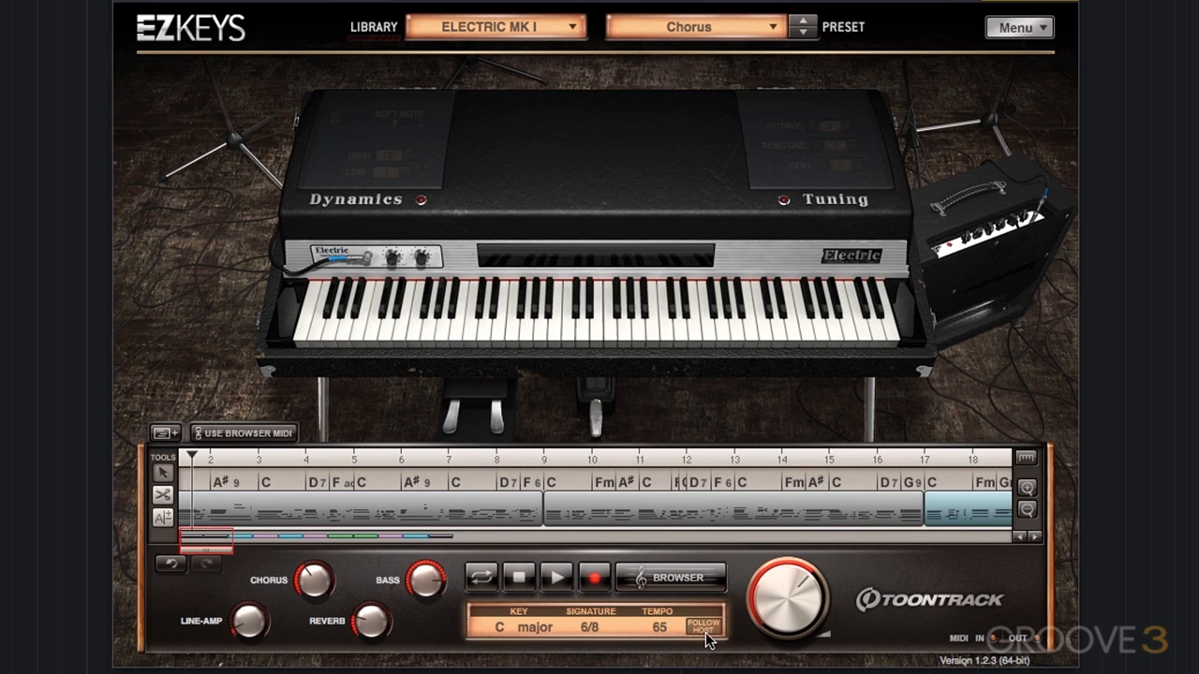
{"action": "mouse_move", "coordinate": [212, 552]}
{"action": "left_mouse_down"}
{"action": "mouse_move", "coordinate": [325, 569]}
{"action": "mouse_move", "coordinate": [207, 559]}
{"action": "left_mouse_up"}
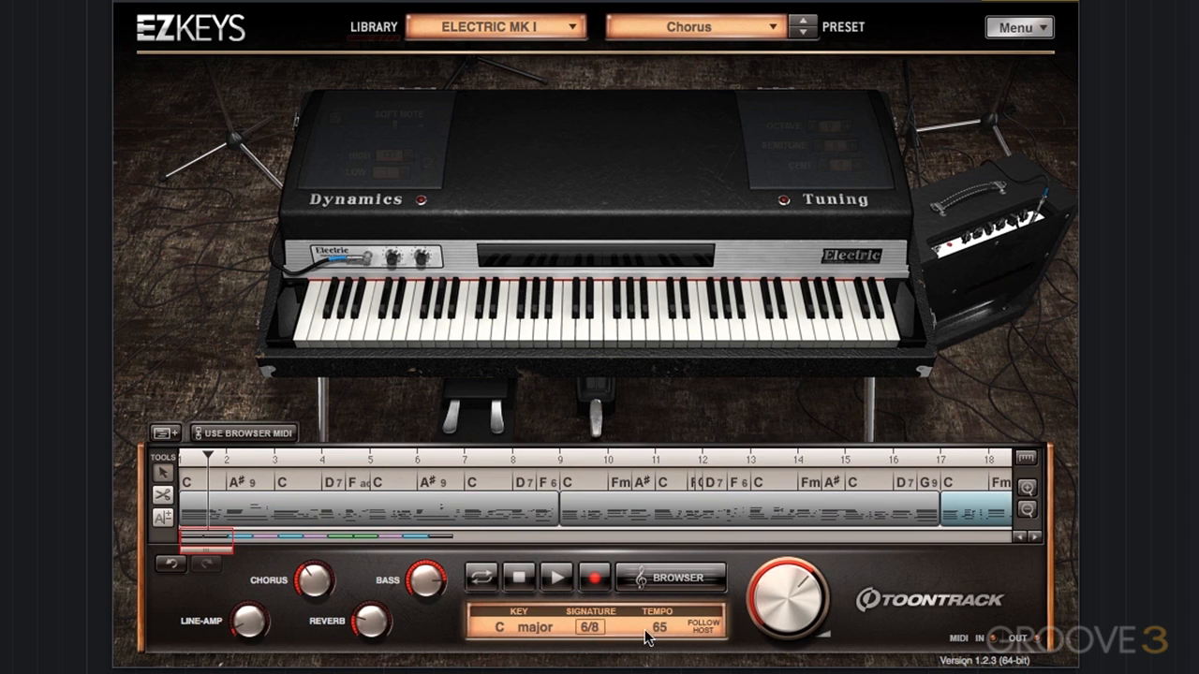
{"action": "left_click_drag", "start_coordinate": [291, 542], "coordinate": [329, 558]}
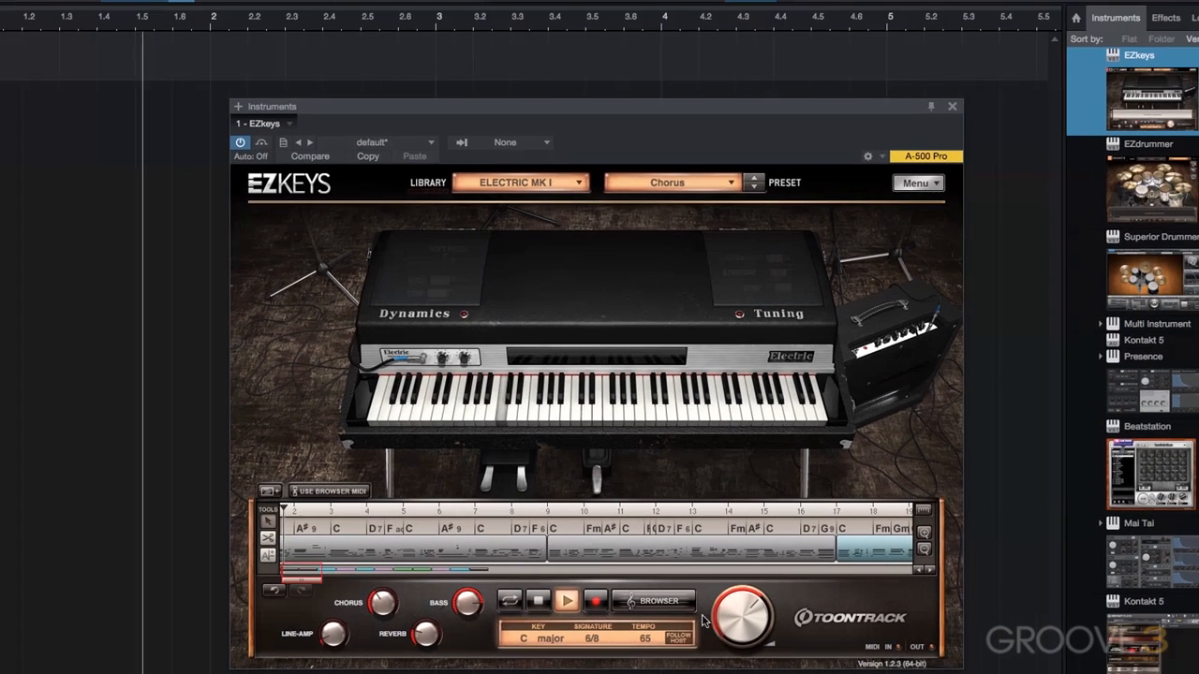
{"action": "key", "text": "space"}
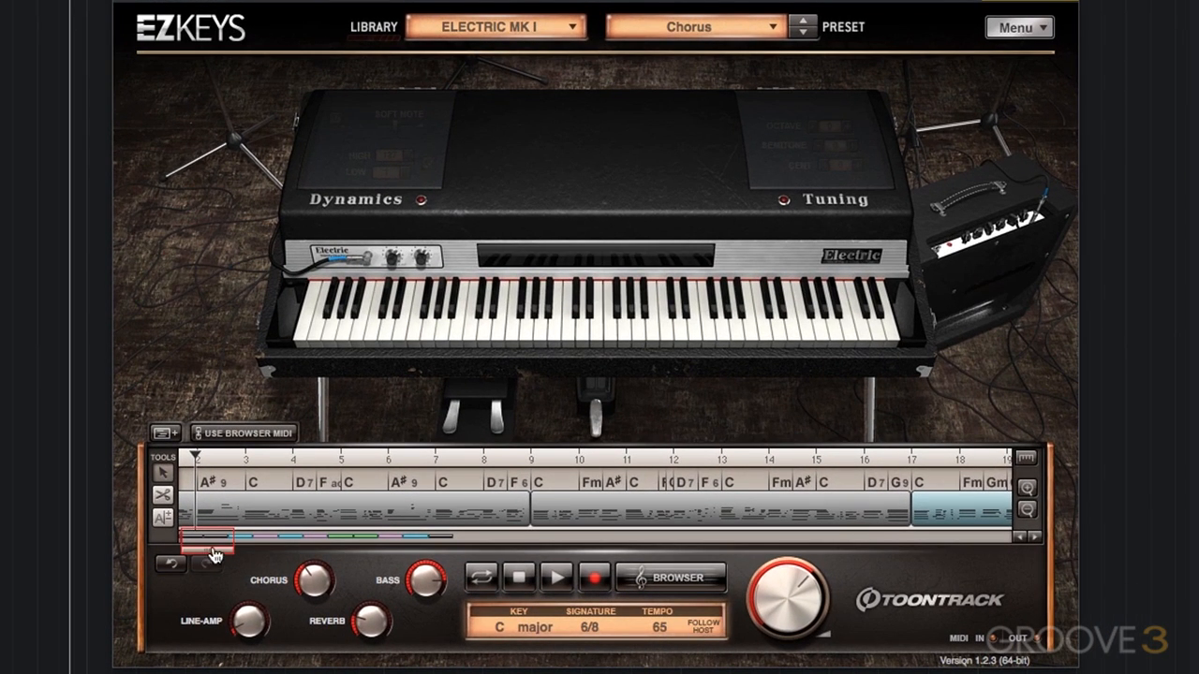
Play the first green bridge block from bar 49, jump back to bar 50 to hear it again, and stop
{"action": "left_click_drag", "start_coordinate": [213, 555], "coordinate": [335, 561]}
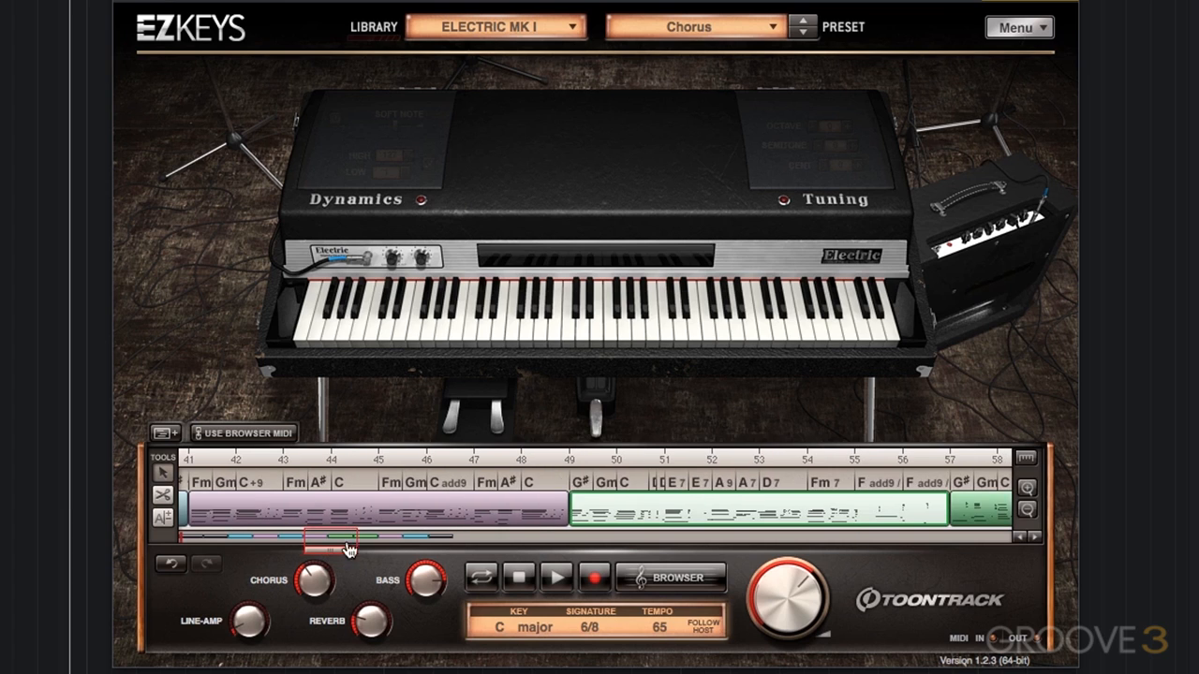
{"action": "left_click", "coordinate": [571, 460]}
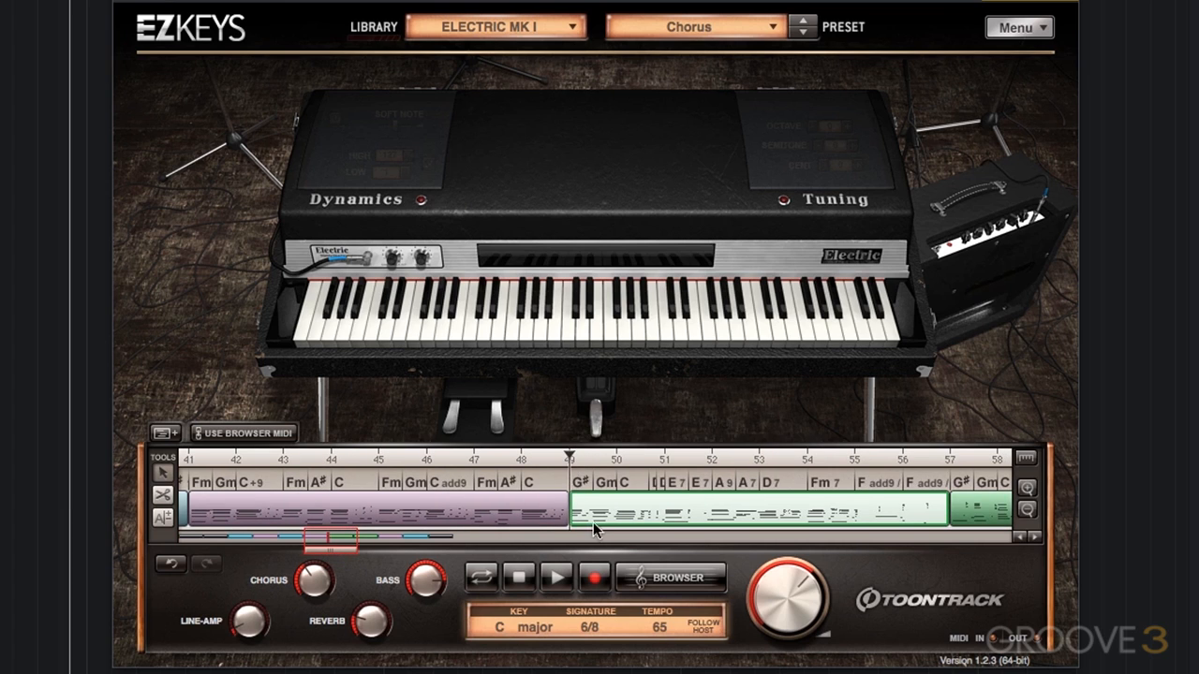
{"action": "left_click", "coordinate": [545, 579]}
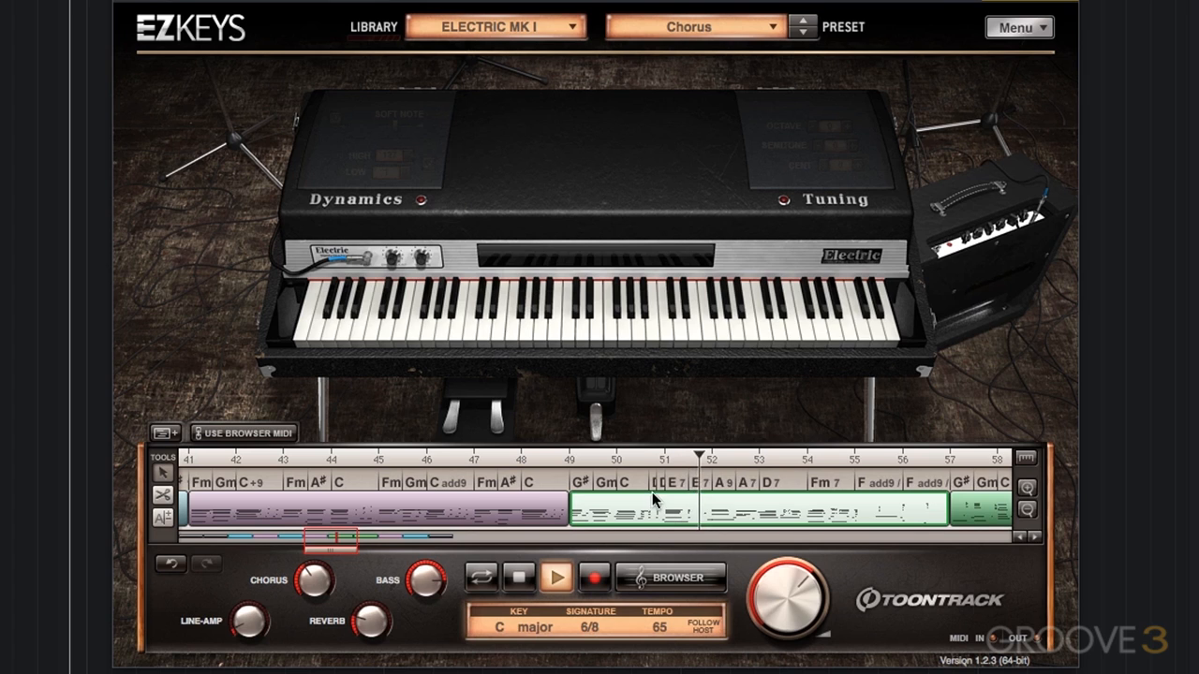
{"action": "left_click", "coordinate": [638, 453]}
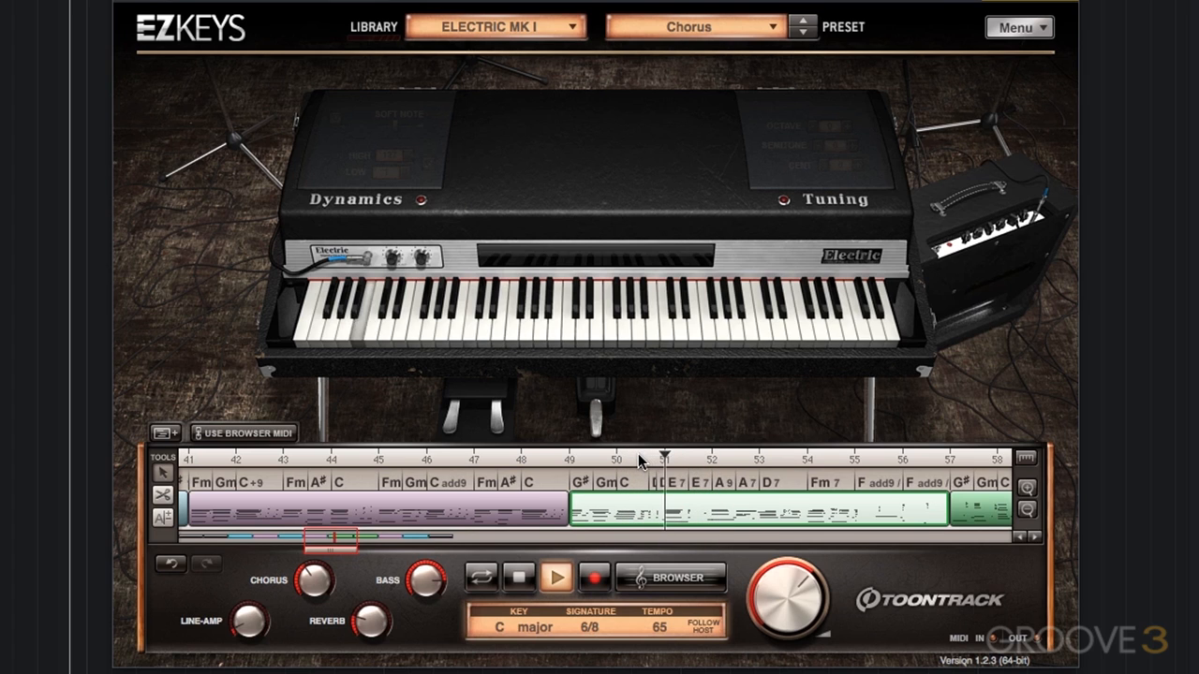
{"action": "left_click", "coordinate": [515, 579]}
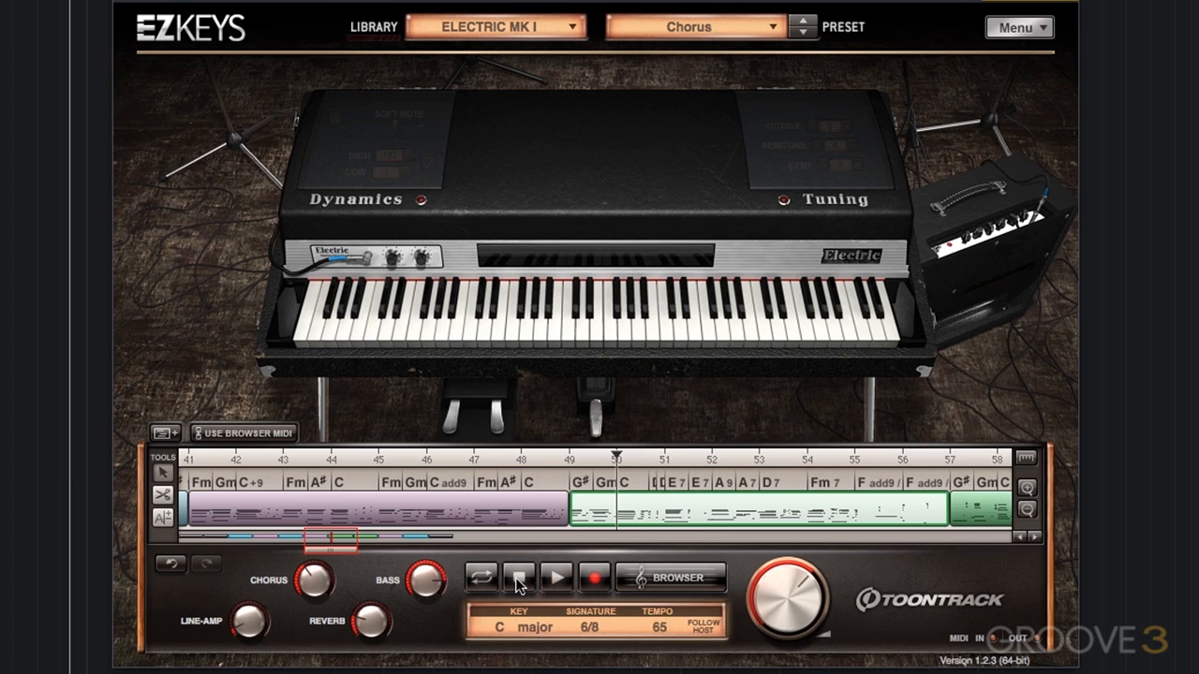
Play the second half of the second green bridge block from bar 61 and stop
{"action": "left_click_drag", "start_coordinate": [335, 558], "coordinate": [367, 559]}
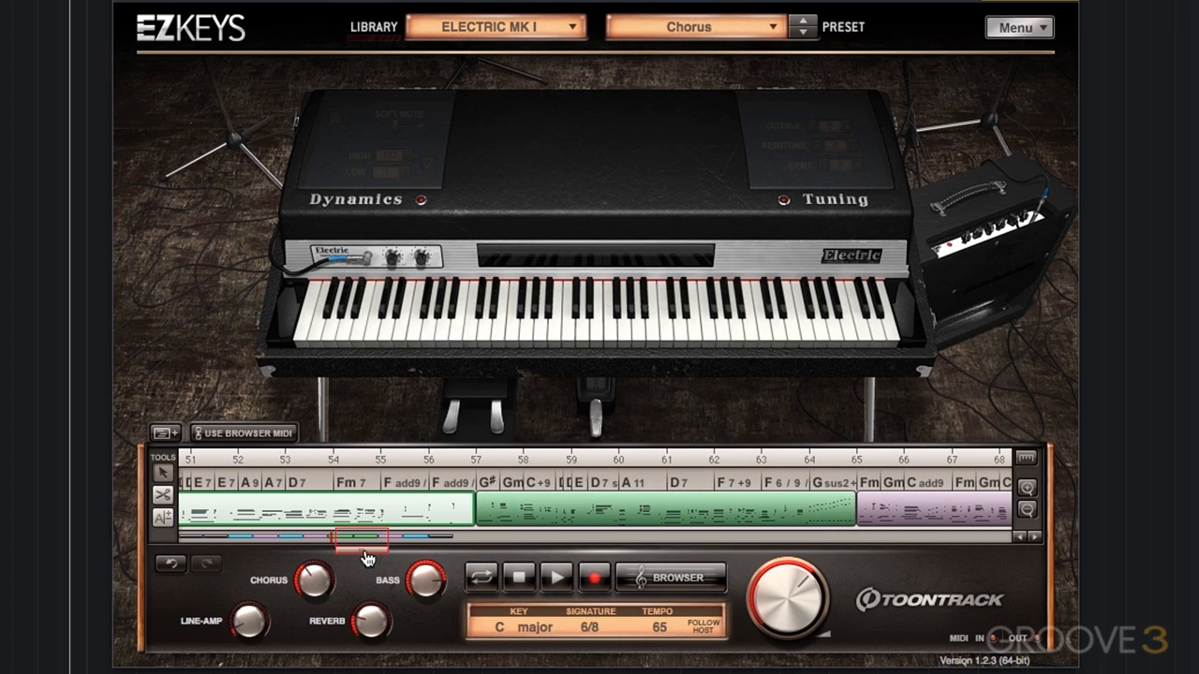
{"action": "left_click", "coordinate": [670, 459]}
{"action": "left_click", "coordinate": [556, 577]}
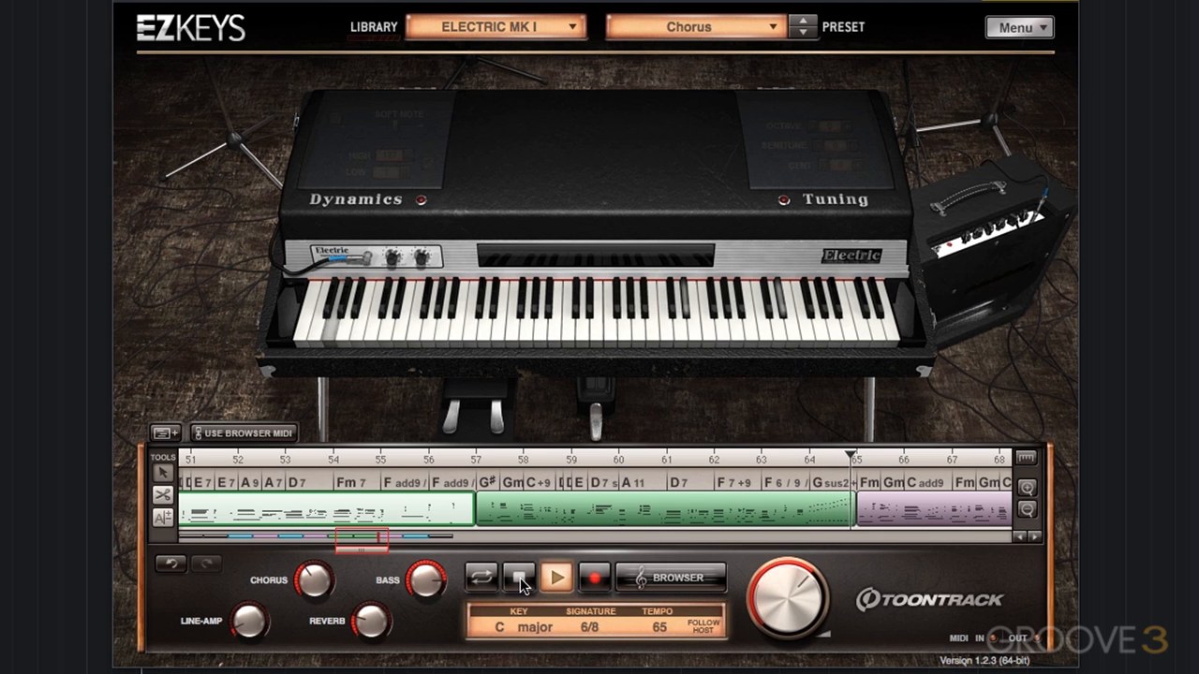
{"action": "left_click", "coordinate": [520, 582]}
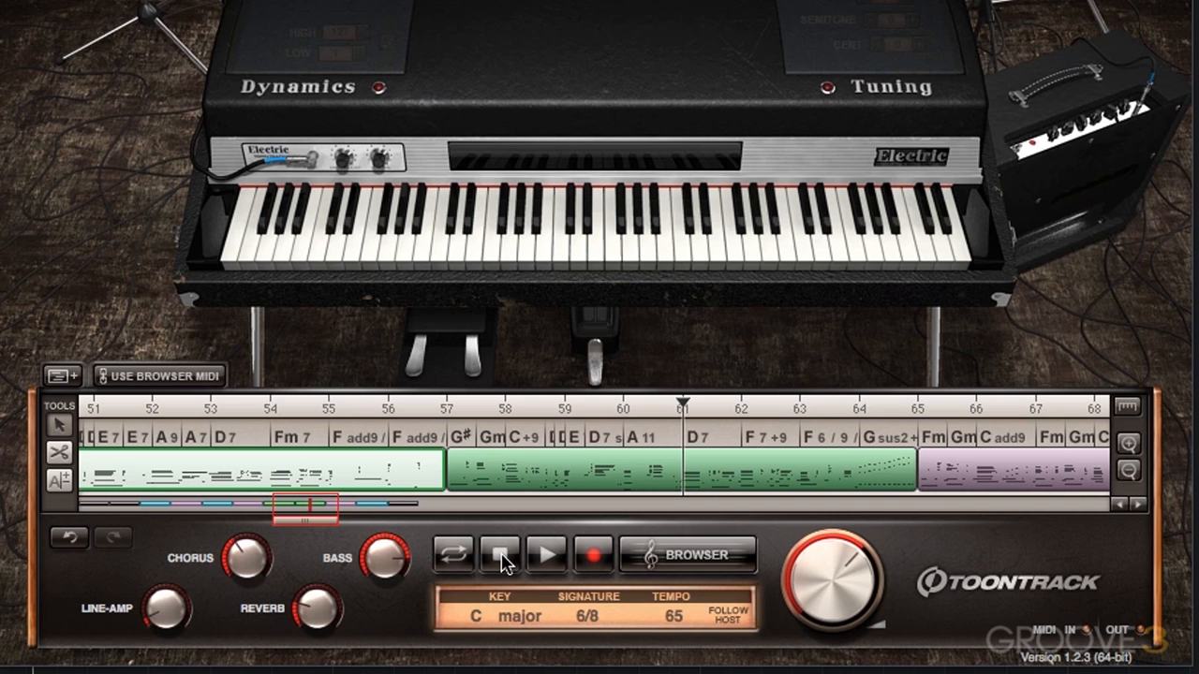
Show the second green block's source MIDI in the browser, followed by that of the first green block
{"action": "mouse_move", "coordinate": [321, 506]}
{"action": "left_mouse_down"}
{"action": "mouse_move", "coordinate": [305, 509]}
{"action": "mouse_move", "coordinate": [339, 510]}
{"action": "left_mouse_up"}
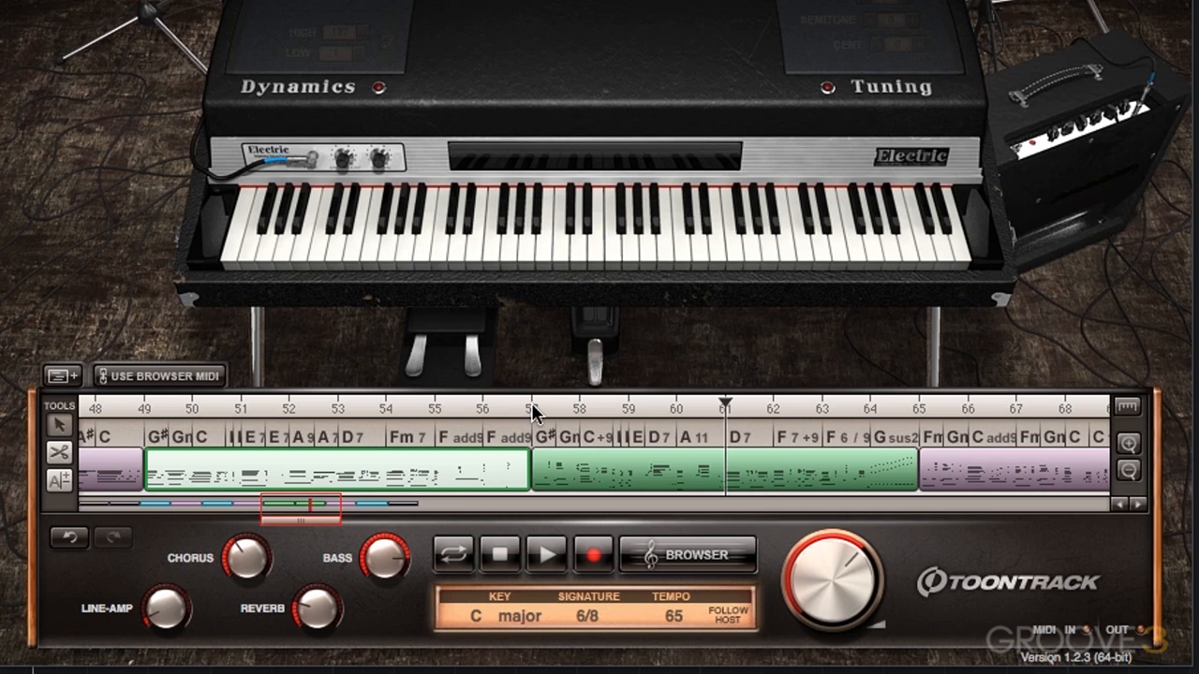
{"action": "left_click", "coordinate": [611, 480]}
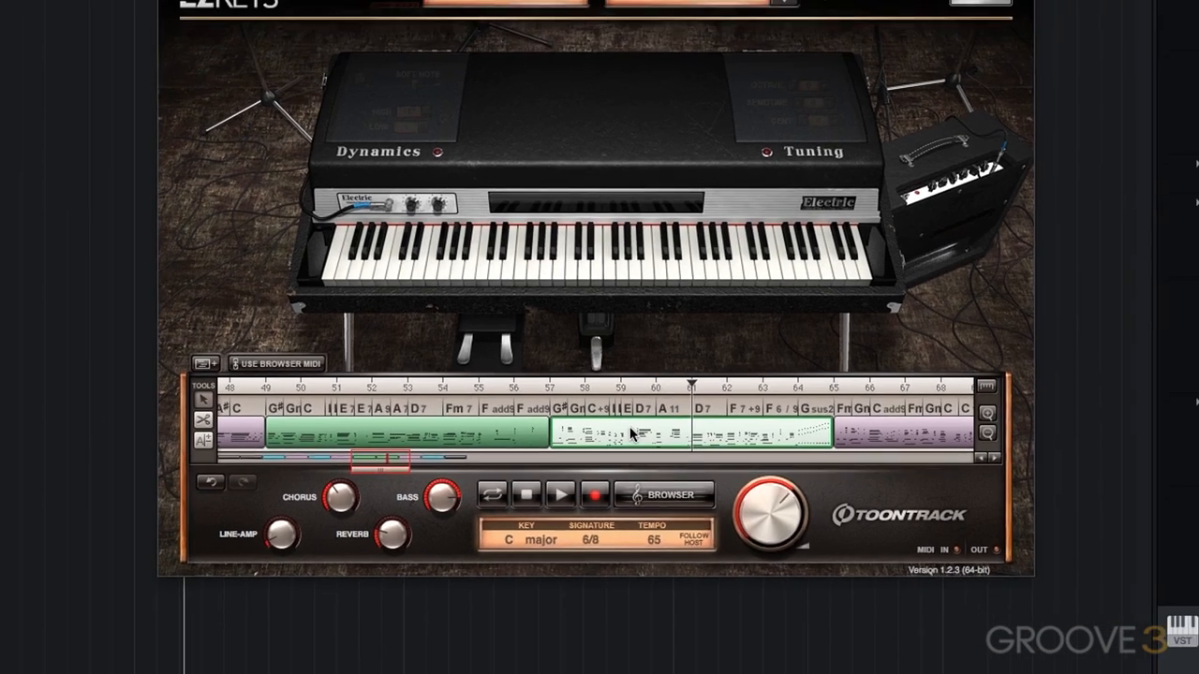
{"action": "right_click", "coordinate": [642, 464]}
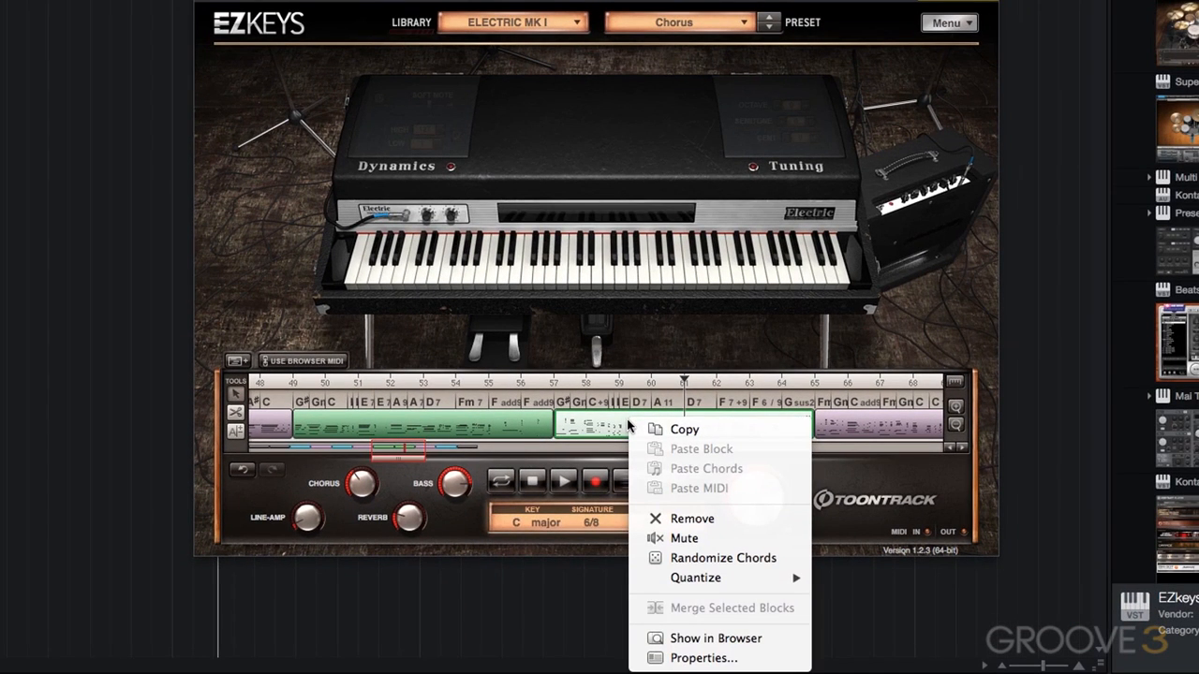
{"action": "left_click", "coordinate": [755, 641]}
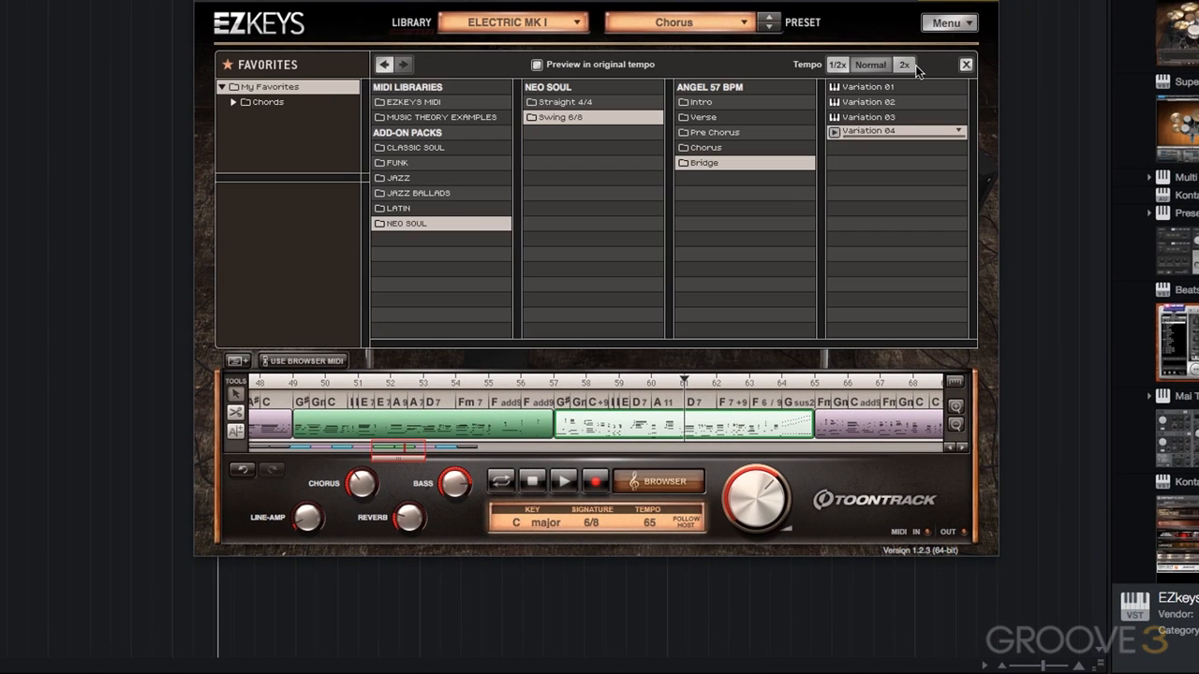
{"action": "right_click", "coordinate": [418, 424]}
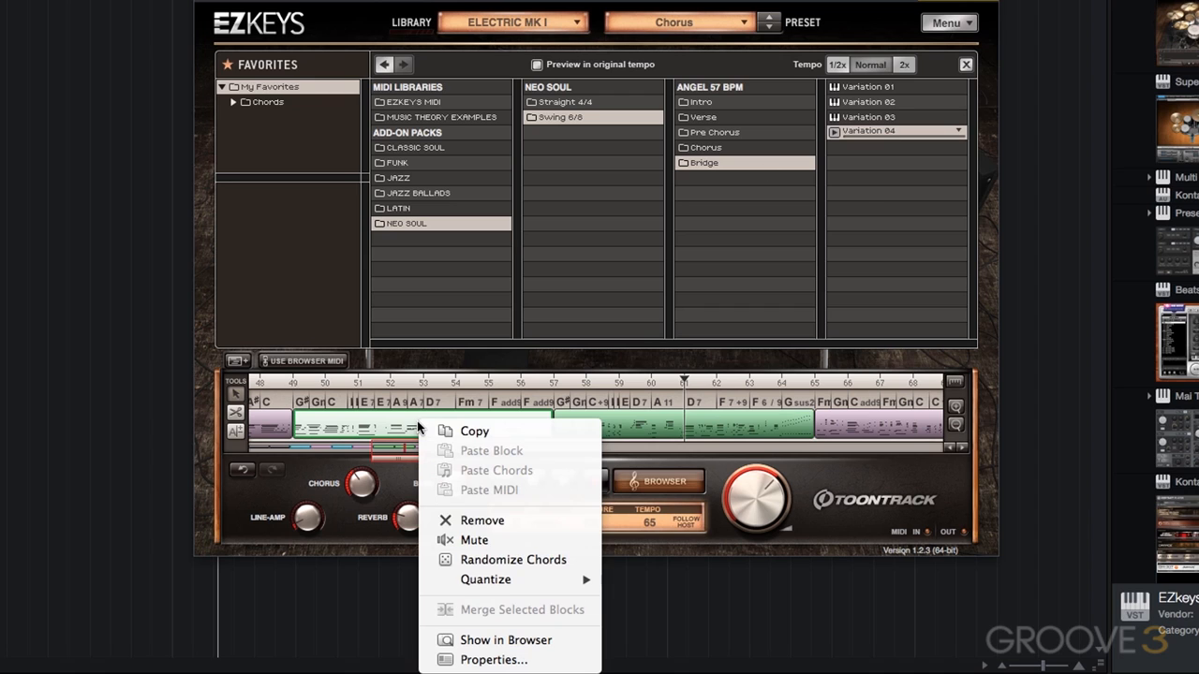
{"action": "left_click", "coordinate": [530, 640]}
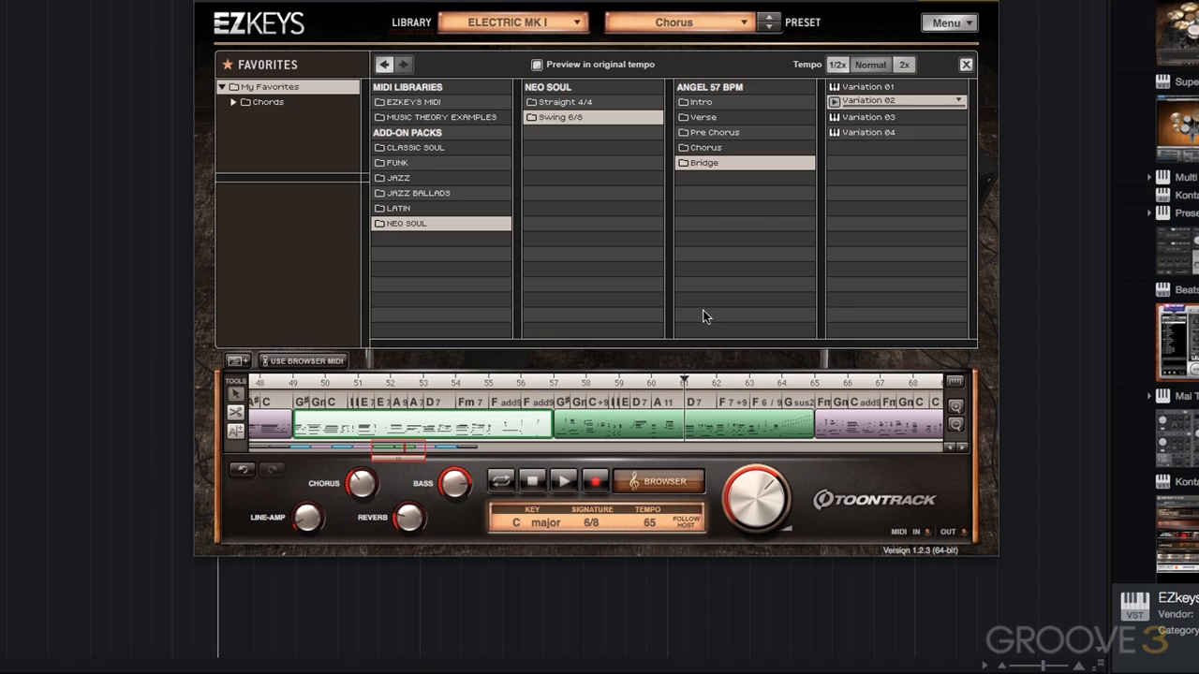
Play the first half of the second green block from bar 57 and stop
{"action": "left_click", "coordinate": [554, 378]}
{"action": "left_click", "coordinate": [563, 481]}
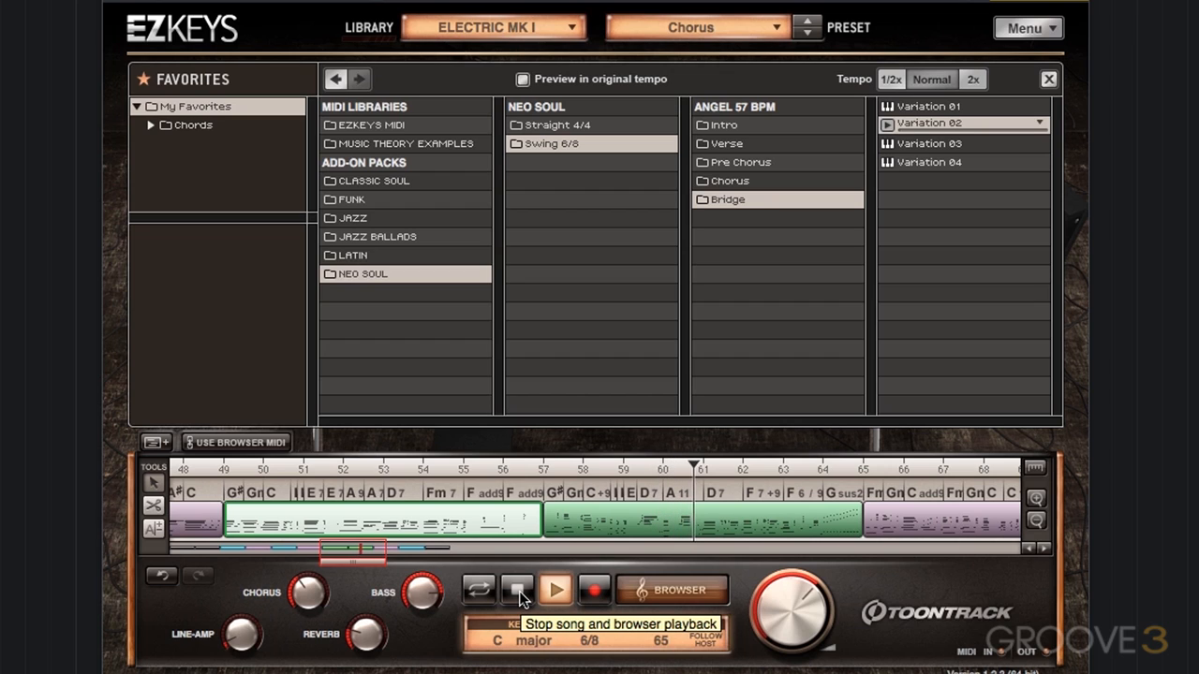
{"action": "left_click", "coordinate": [519, 591]}
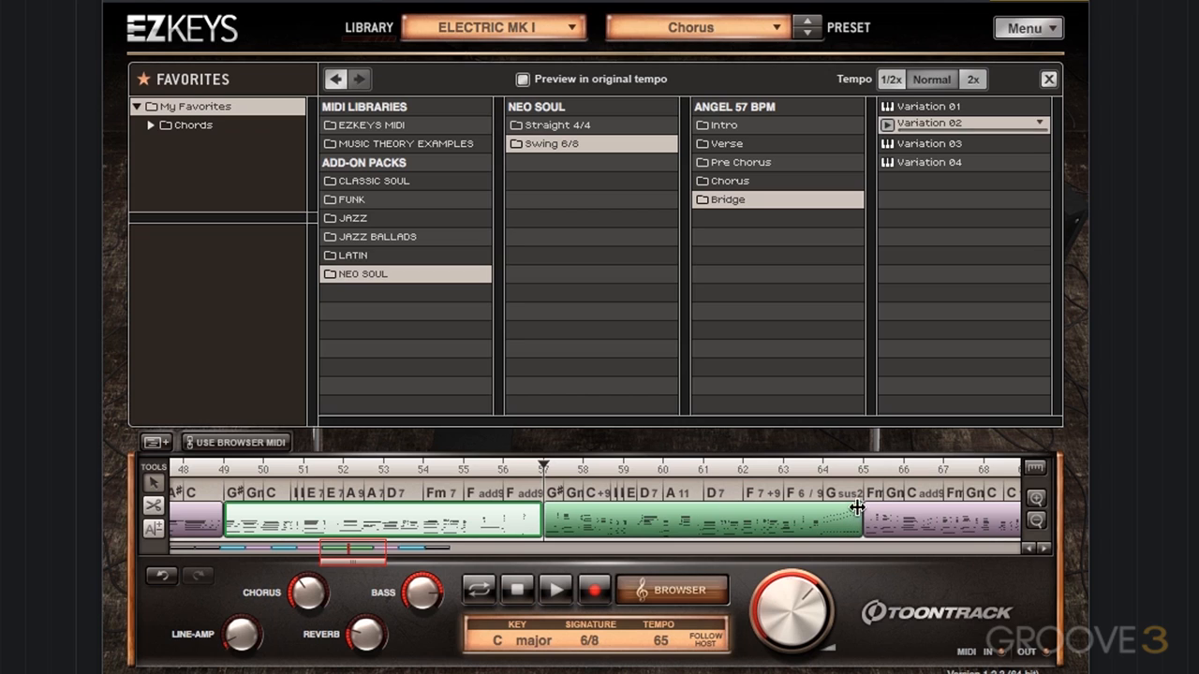
Shorten the second green block to end at bar 61, and play the first green block from bar 50
{"action": "left_click_drag", "start_coordinate": [858, 512], "coordinate": [714, 528]}
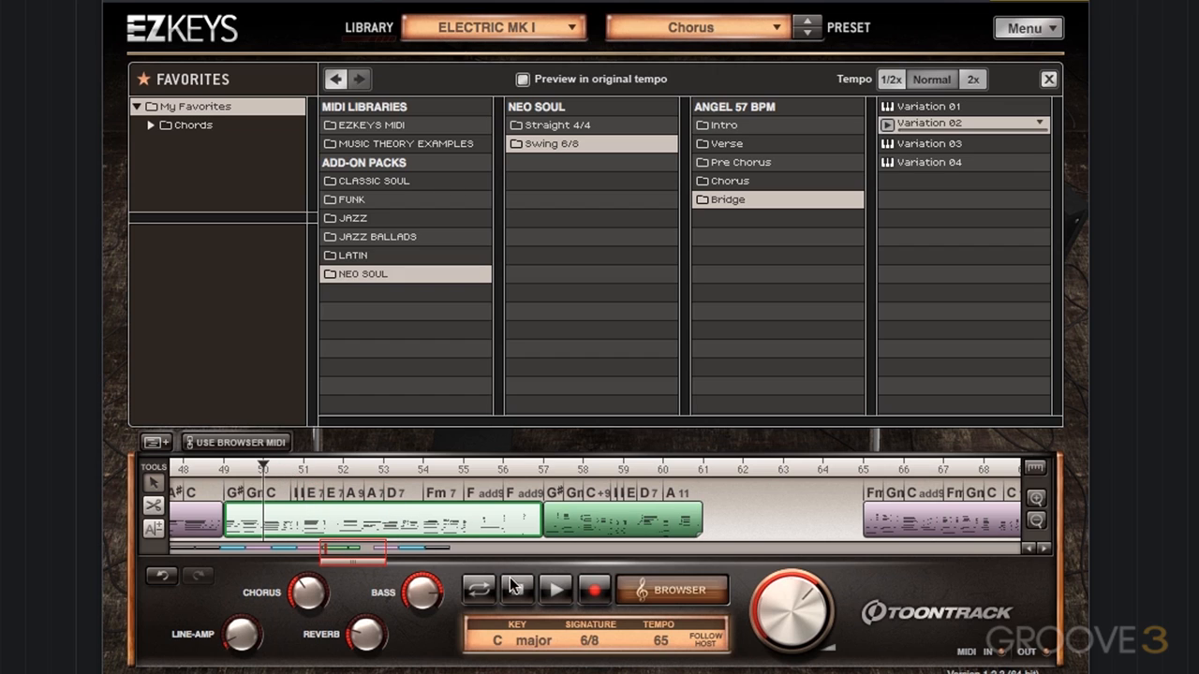
{"action": "left_click", "coordinate": [554, 588]}
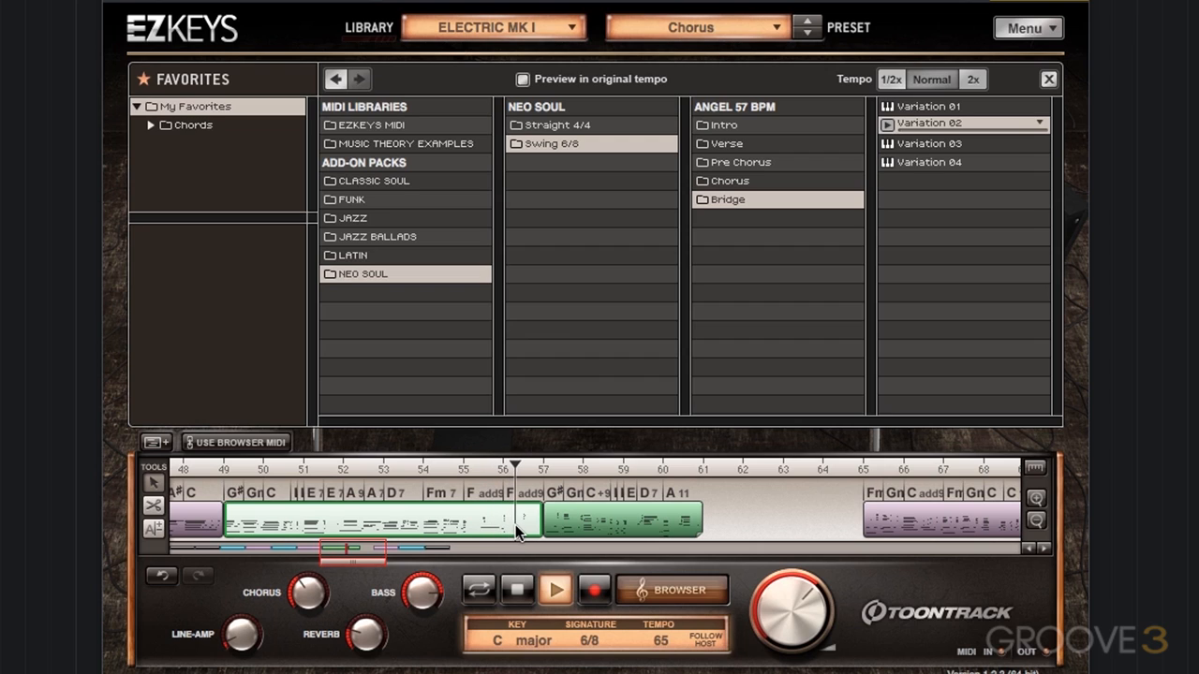
{"action": "left_click", "coordinate": [522, 588]}
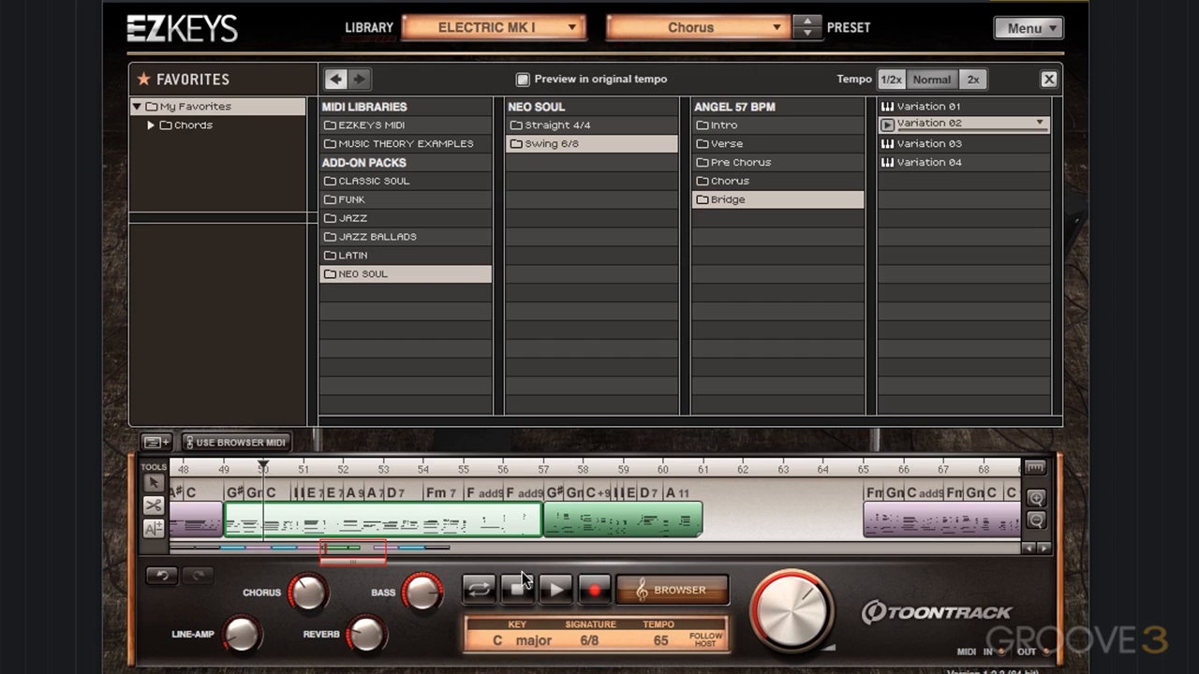
Trim the first green block to start at bar 53, and move the shortened second green block to bar 49
{"action": "left_click_drag", "start_coordinate": [241, 521], "coordinate": [400, 523]}
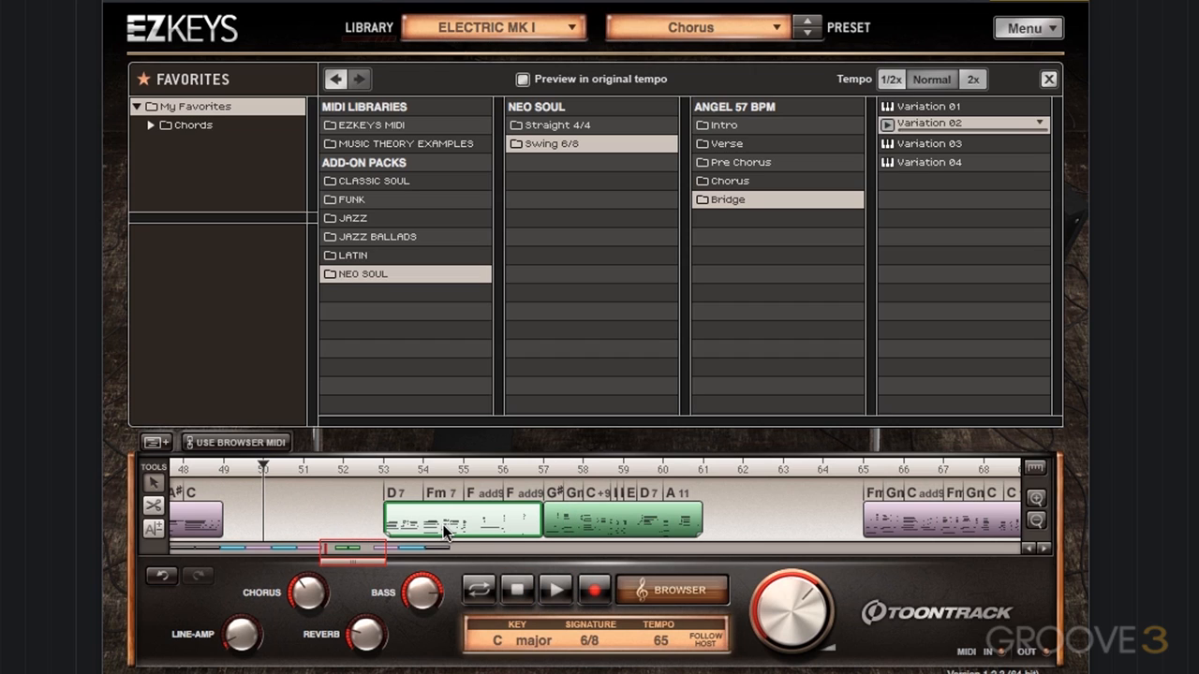
{"action": "left_click", "coordinate": [623, 521]}
{"action": "left_click_drag", "start_coordinate": [348, 512], "coordinate": [318, 511]}
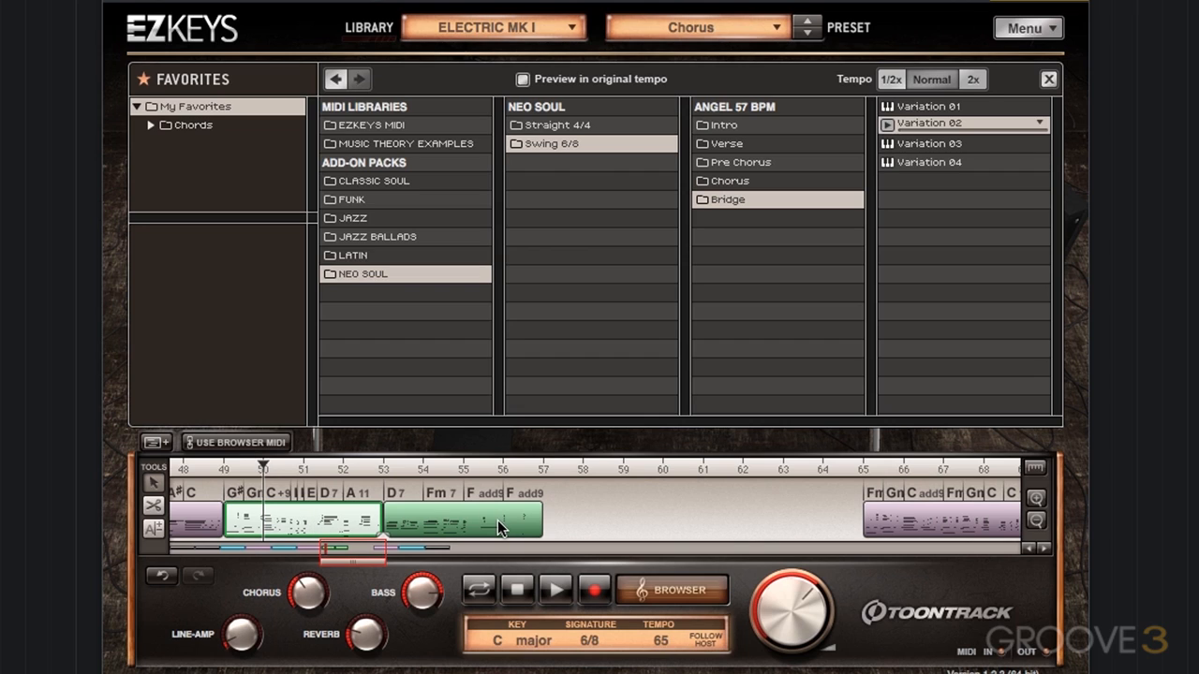
Play the rearranged bridge from bar 49 through both green blocks and stop
{"action": "left_click", "coordinate": [229, 469]}
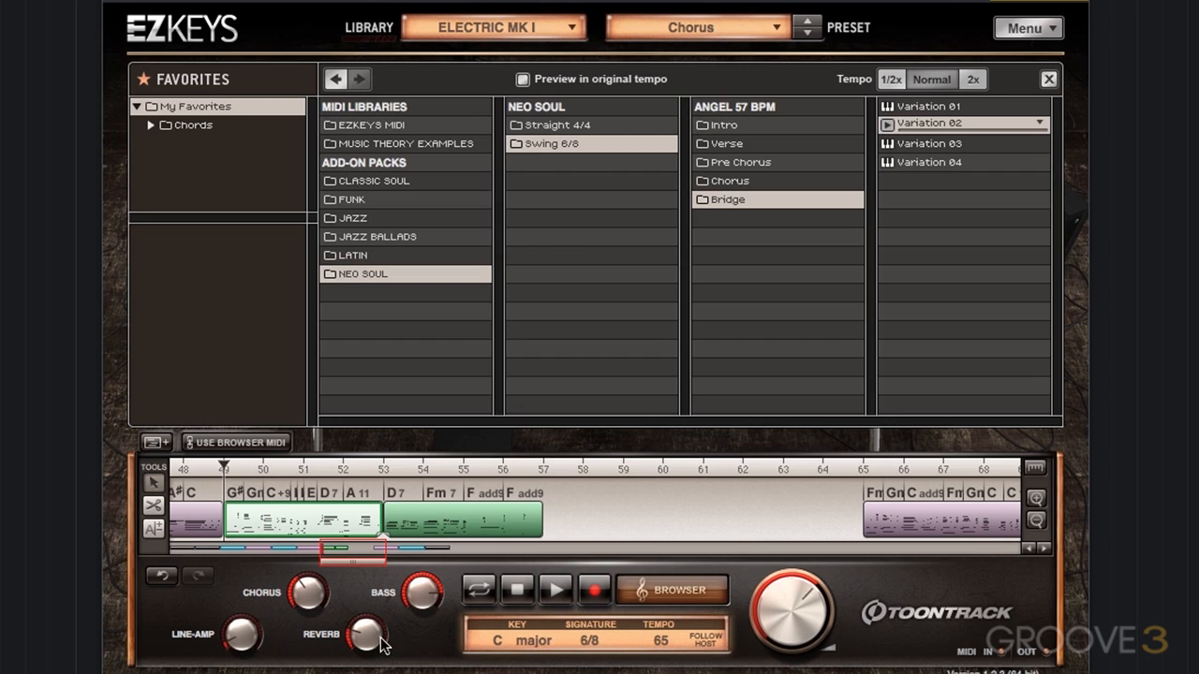
{"action": "left_click", "coordinate": [557, 594]}
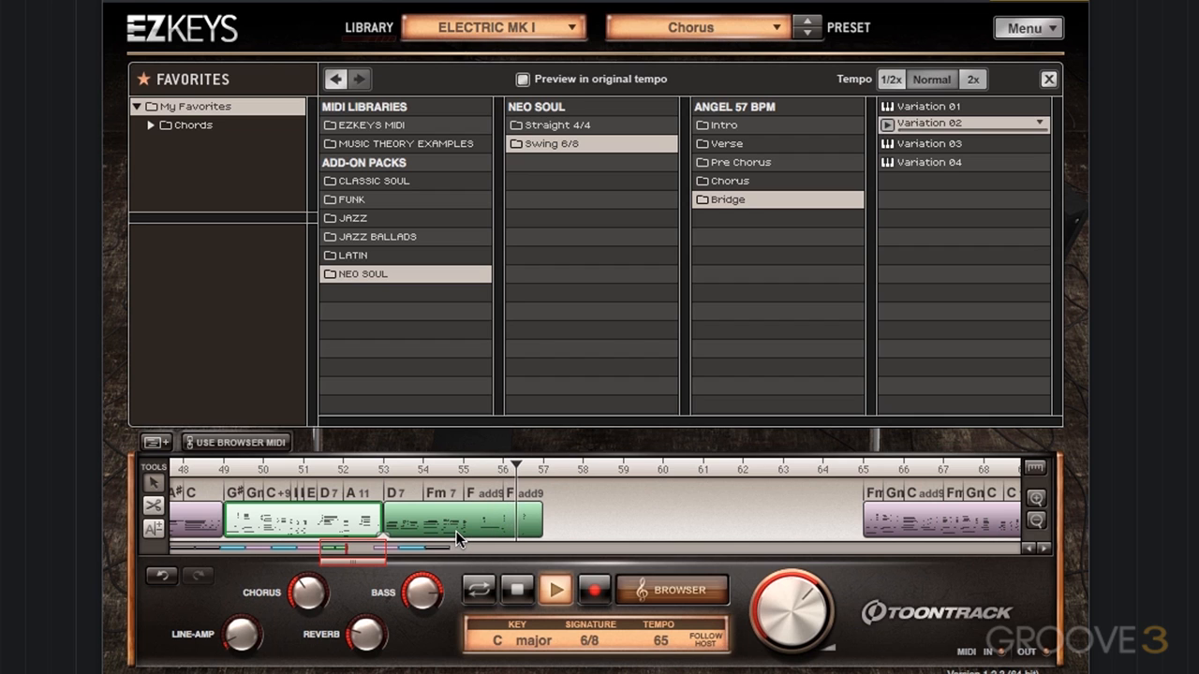
{"action": "left_click", "coordinate": [523, 591]}
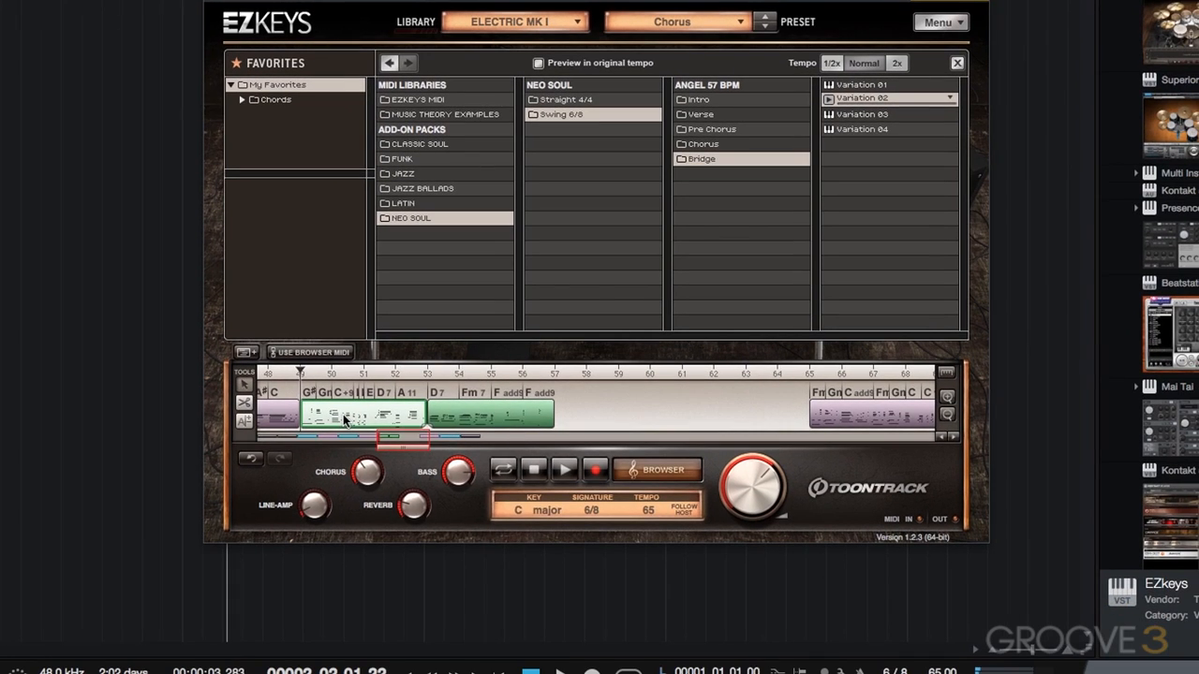
Show the source MIDI of each of the two rearranged green blocks in the browser
{"action": "right_click", "coordinate": [282, 531]}
{"action": "left_click", "coordinate": [416, 623]}
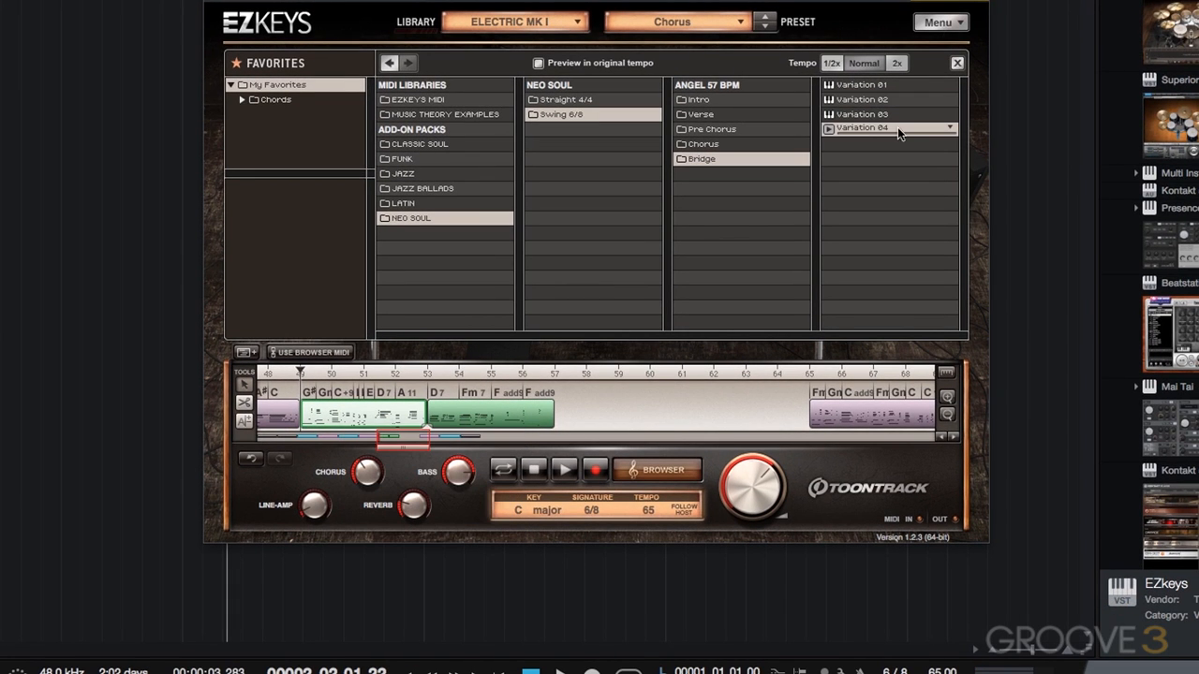
{"action": "right_click", "coordinate": [481, 420]}
{"action": "left_click", "coordinate": [548, 629]}
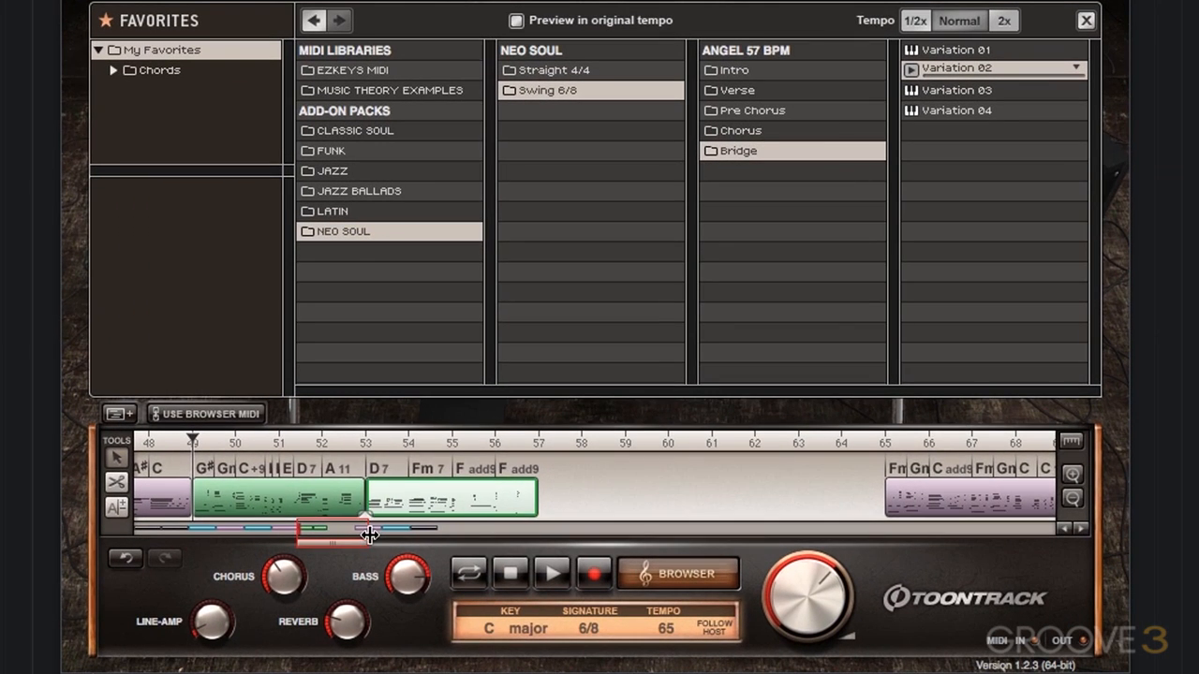
Move the purple, blue and grey blocks after the bridge to start at bar 57, and play the song from bar 49
{"action": "left_click_drag", "start_coordinate": [370, 535], "coordinate": [556, 529]}
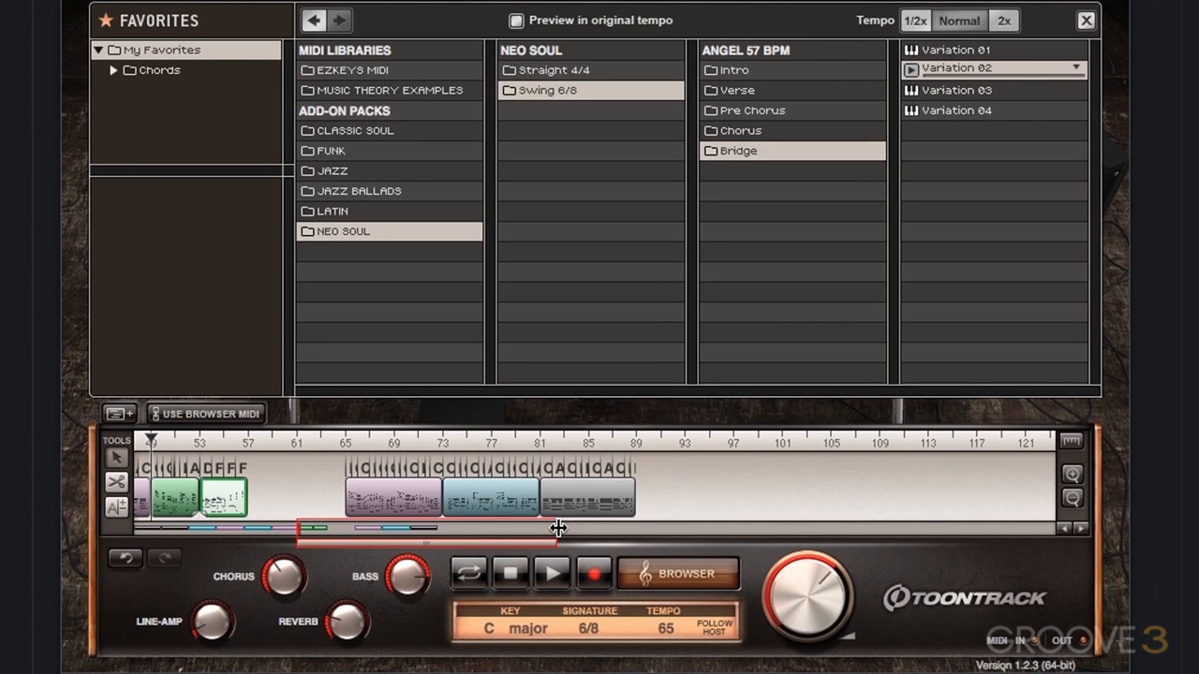
{"action": "left_click_drag", "start_coordinate": [386, 508], "coordinate": [289, 507]}
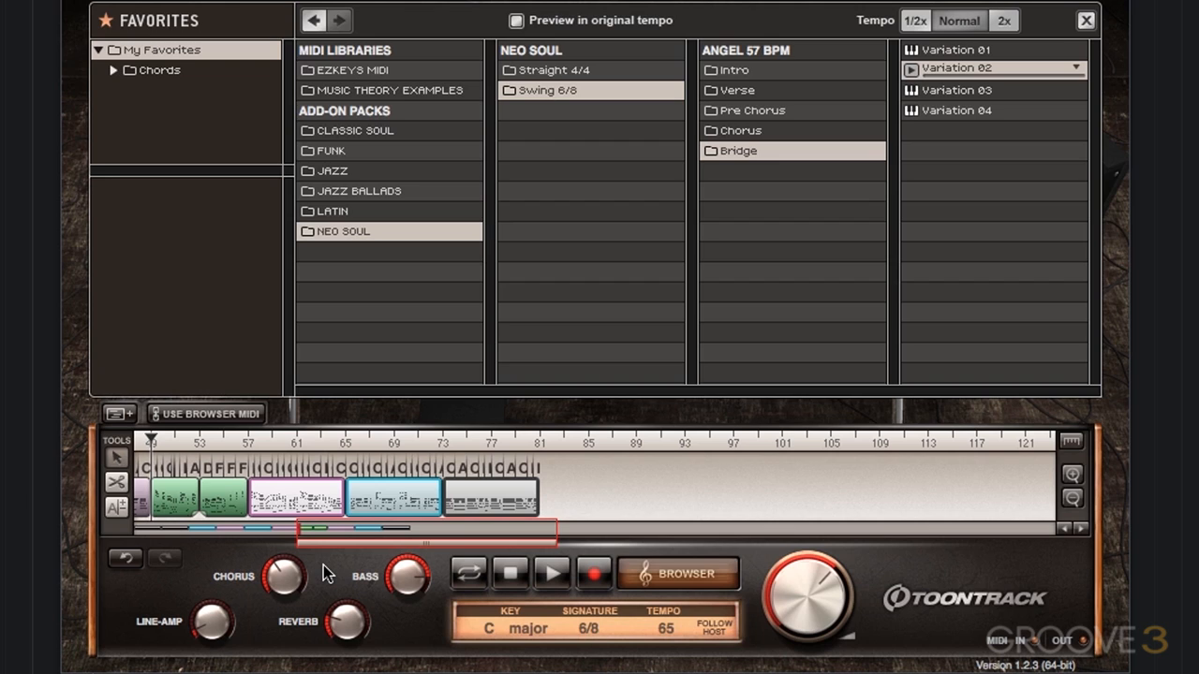
{"action": "left_click", "coordinate": [550, 575]}
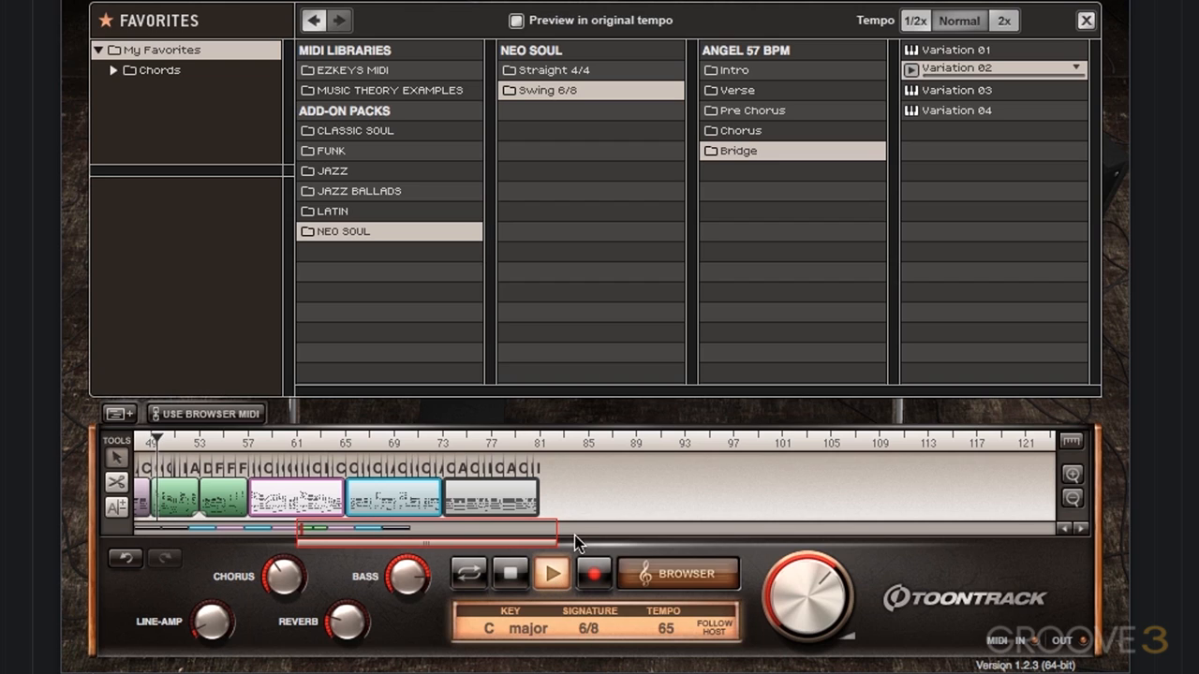
{"action": "left_click_drag", "start_coordinate": [556, 533], "coordinate": [387, 574]}
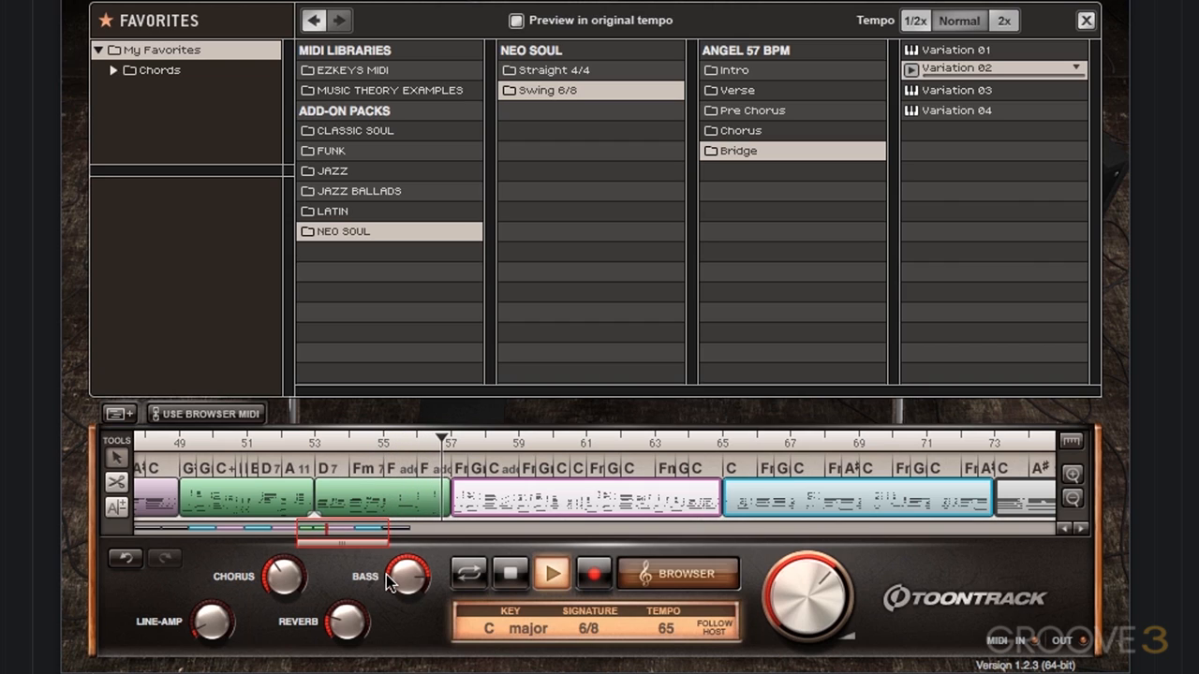
Stop playback and play the final blue and grey blocks from bar 65
{"action": "left_click", "coordinate": [510, 573]}
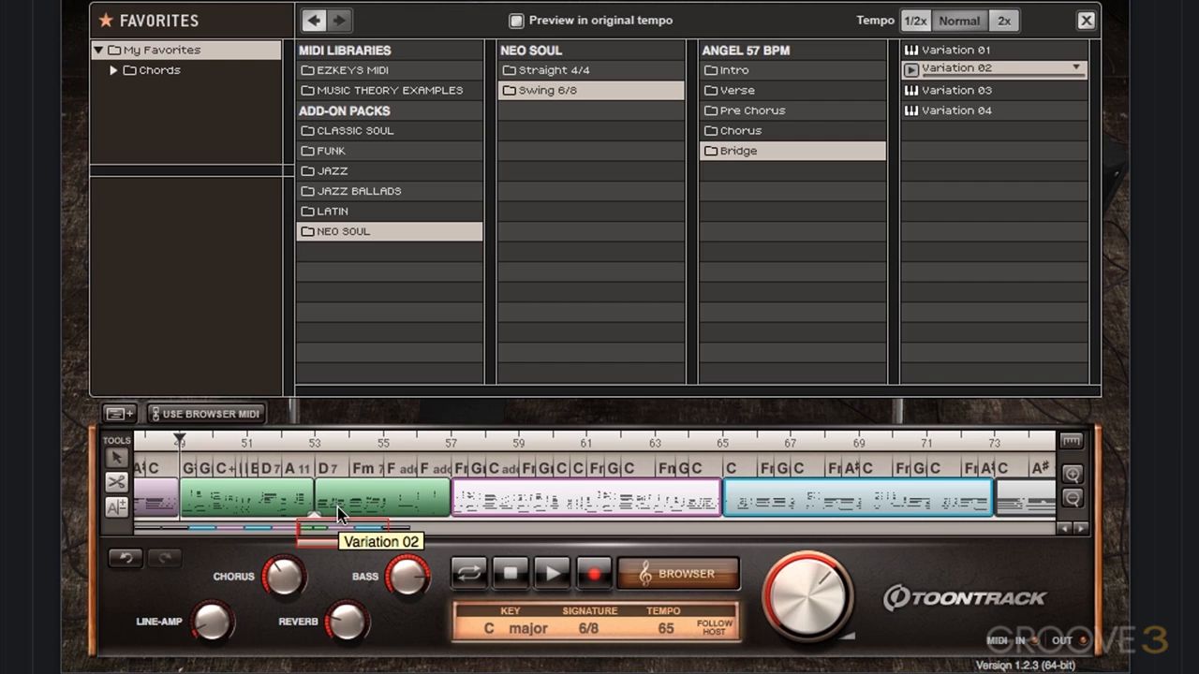
{"action": "left_click_drag", "start_coordinate": [340, 543], "coordinate": [377, 567]}
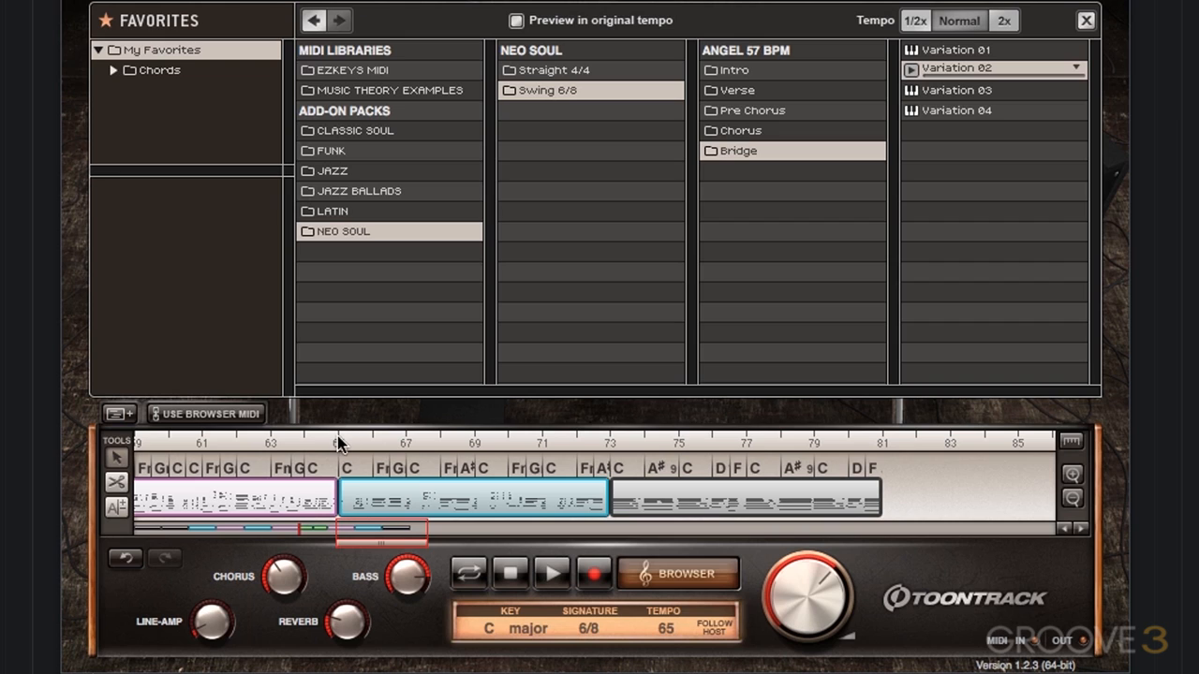
{"action": "left_click", "coordinate": [554, 578]}
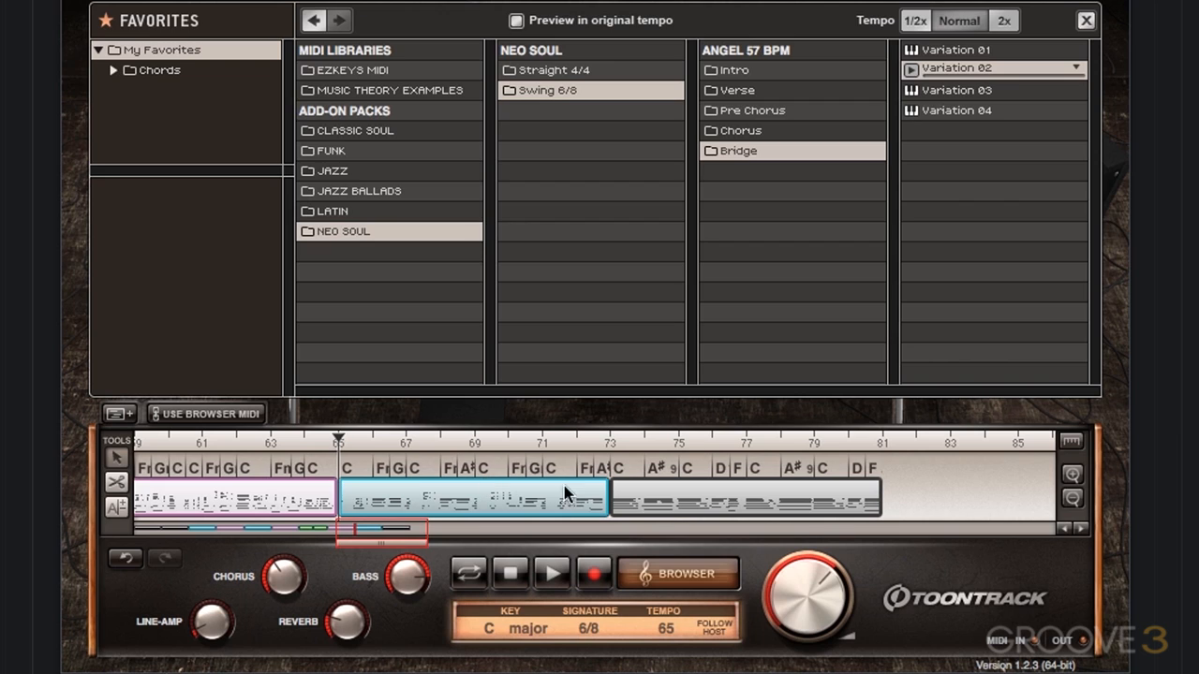
Split the final blue block at bar 69 and the final grey block at bar 77
{"action": "mouse_move", "coordinate": [604, 493]}
{"action": "left_mouse_down"}
{"action": "mouse_move", "coordinate": [473, 501]}
{"action": "mouse_move", "coordinate": [607, 502]}
{"action": "left_mouse_up"}
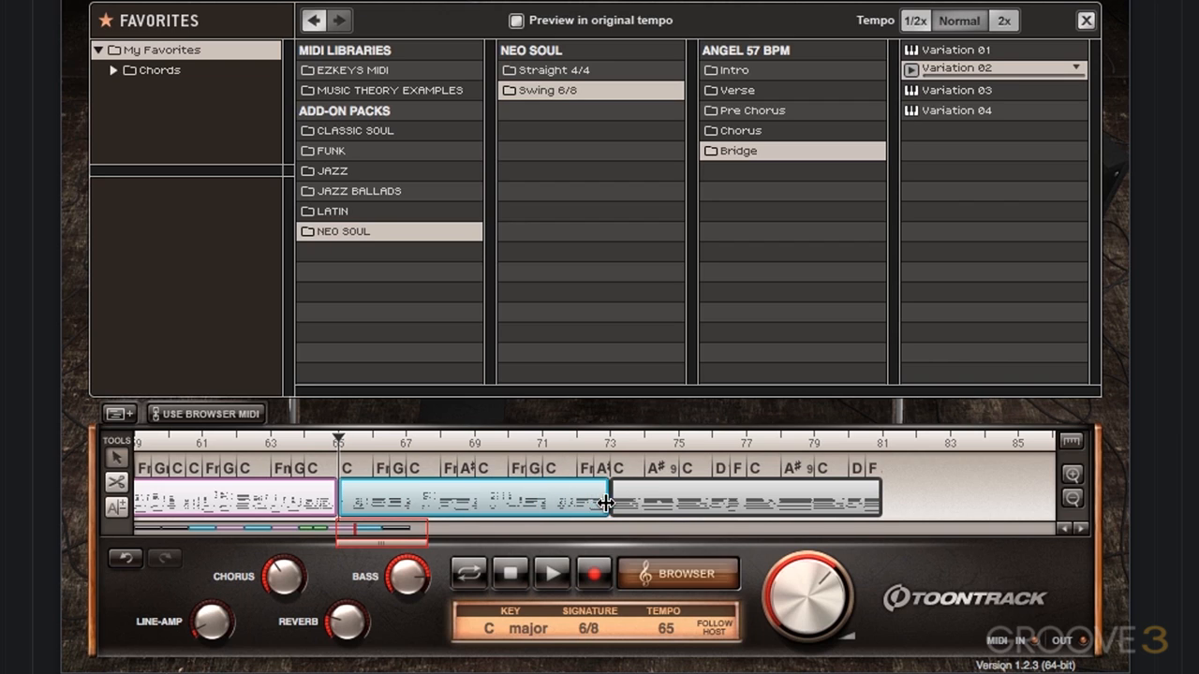
{"action": "left_click", "coordinate": [116, 481]}
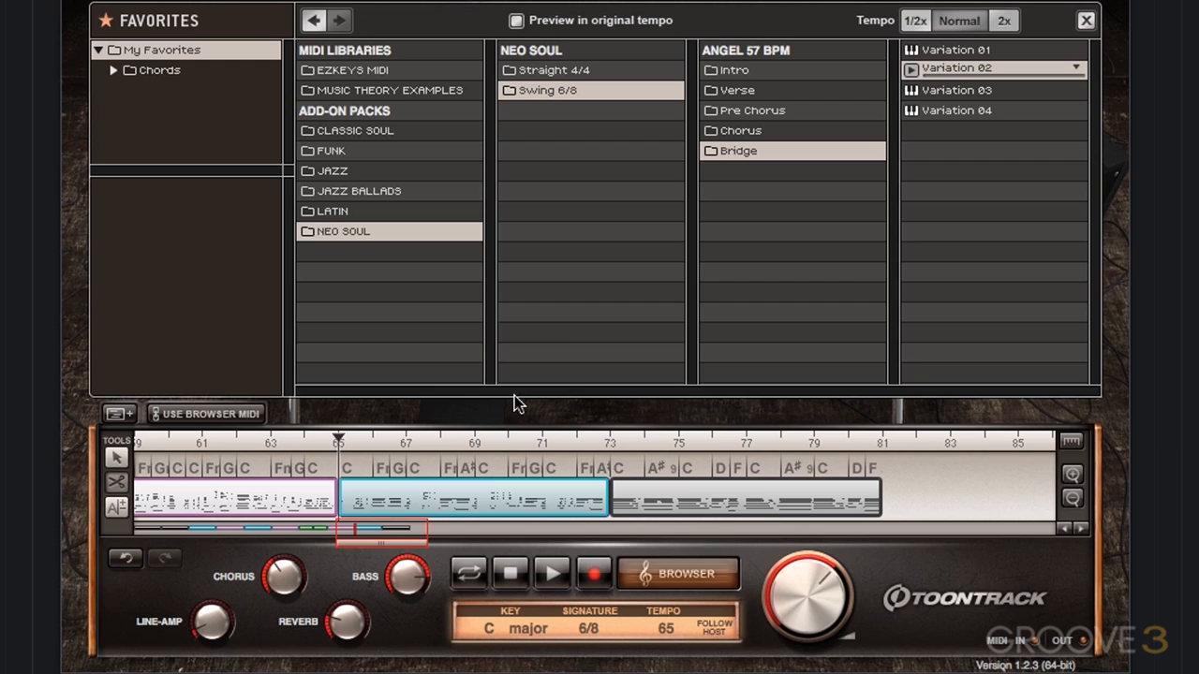
{"action": "left_click", "coordinate": [477, 501]}
{"action": "left_click", "coordinate": [747, 501]}
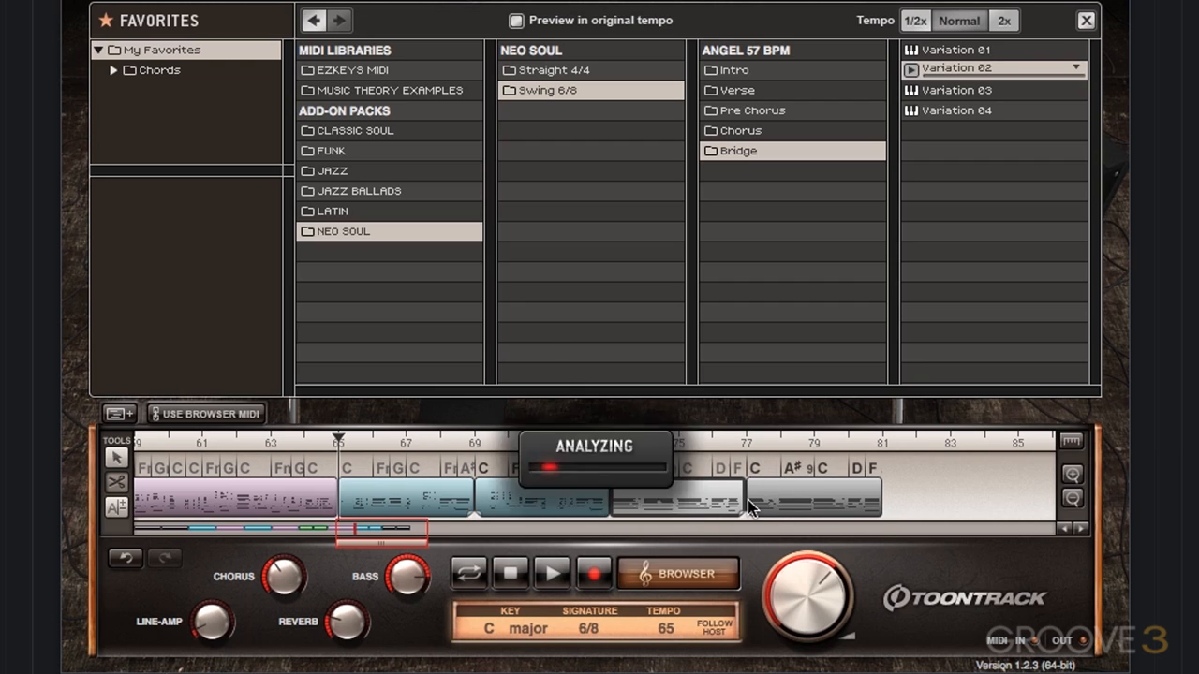
Remove the second half of the split blue block and the first half of the split grey block
{"action": "left_click", "coordinate": [116, 457]}
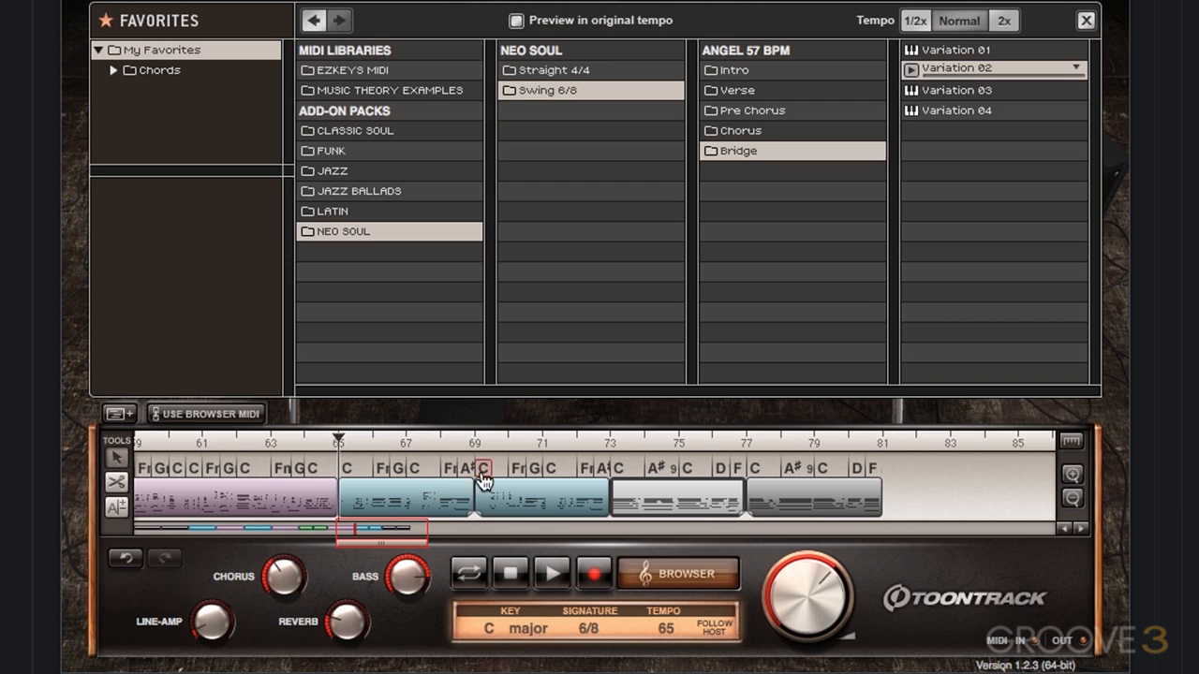
{"action": "left_click", "coordinate": [501, 500]}
{"action": "right_click", "coordinate": [504, 499]}
{"action": "left_click", "coordinate": [673, 644]}
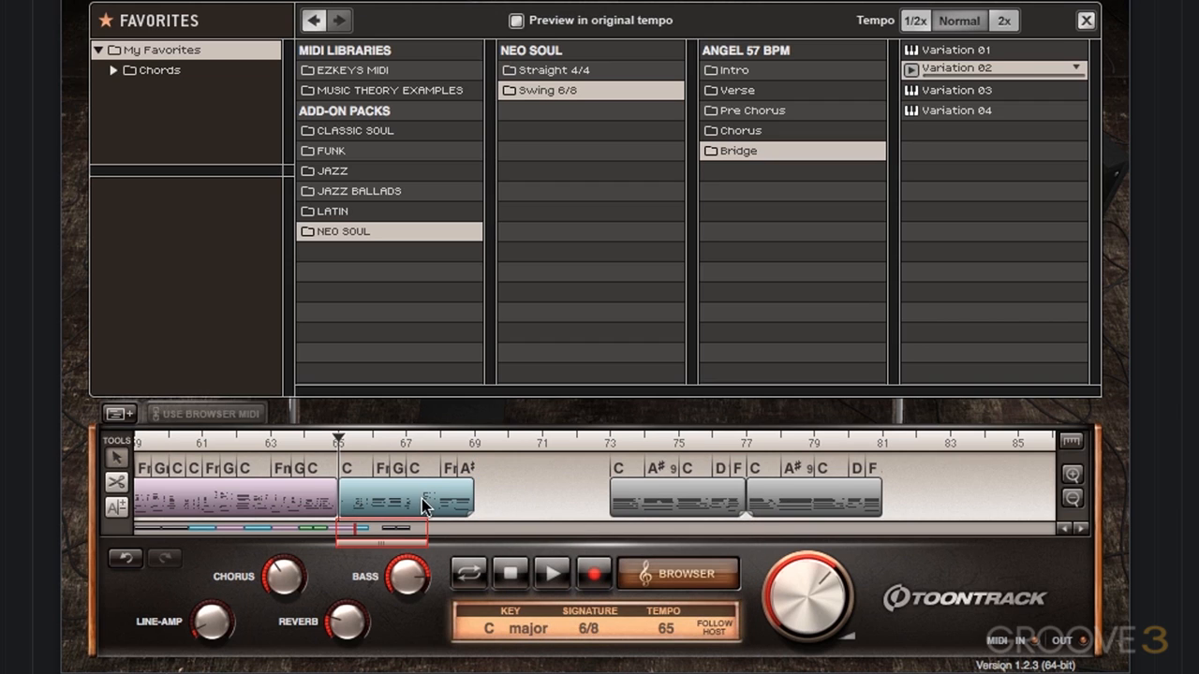
{"action": "right_click", "coordinate": [682, 498]}
{"action": "left_click", "coordinate": [740, 634]}
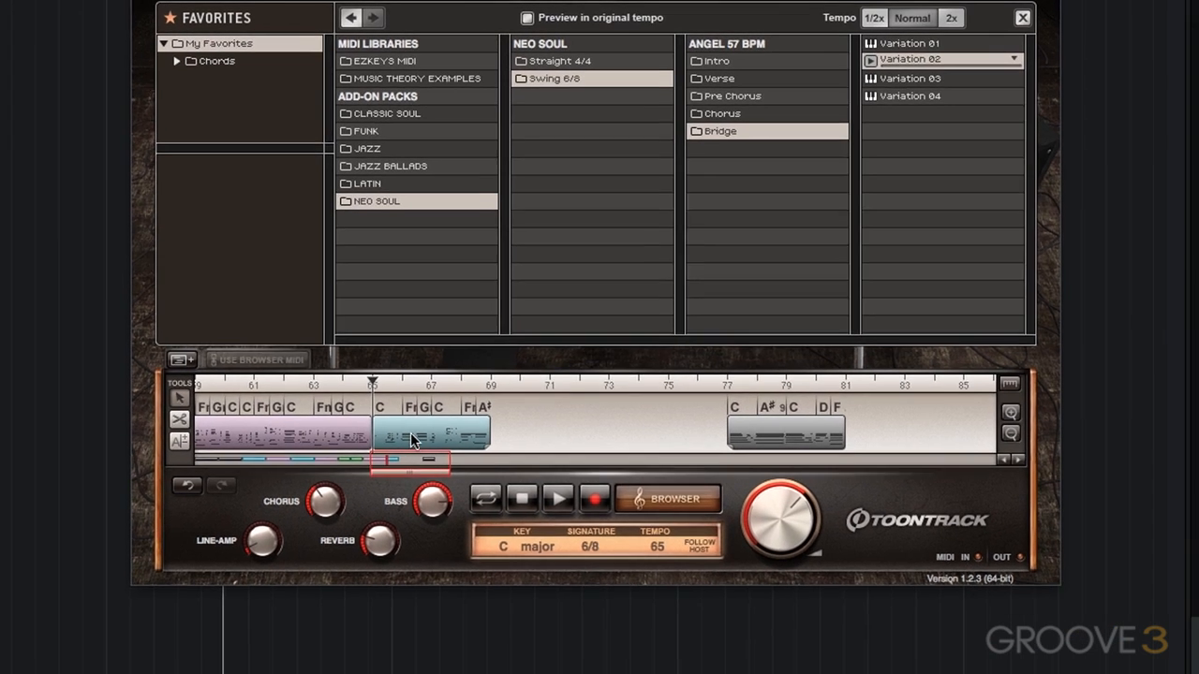
Show the source MIDI of the shortened blue block and the remaining grey block in the browser
{"action": "right_click", "coordinate": [386, 494]}
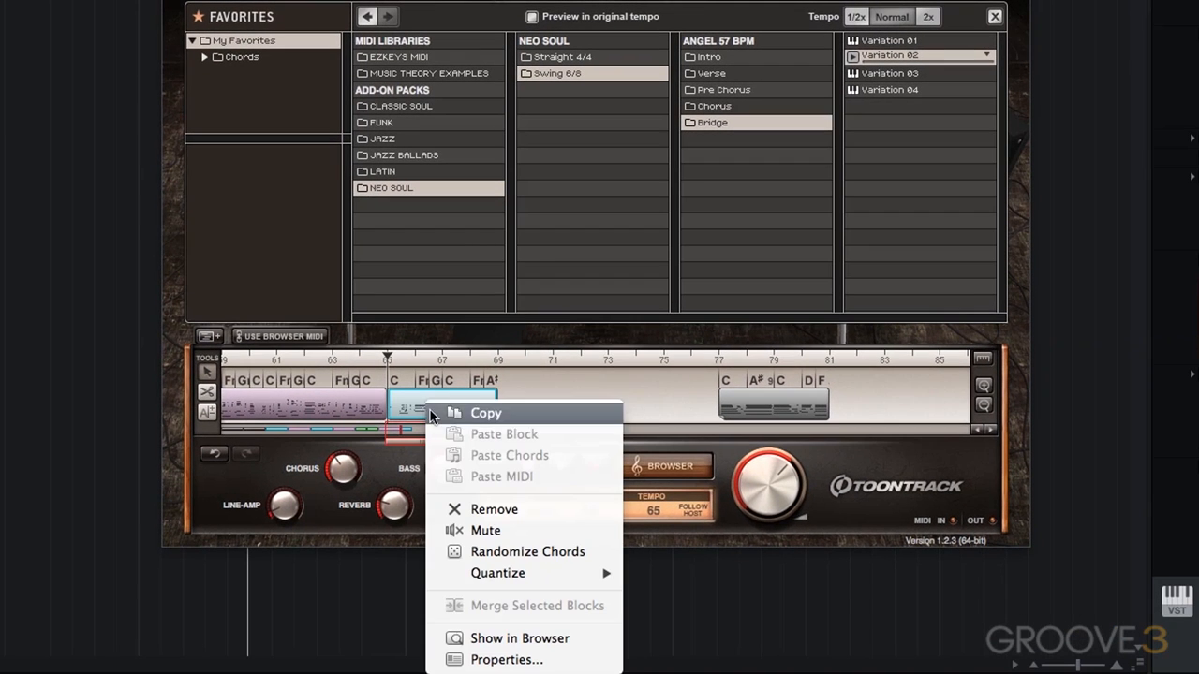
{"action": "left_click", "coordinate": [524, 635]}
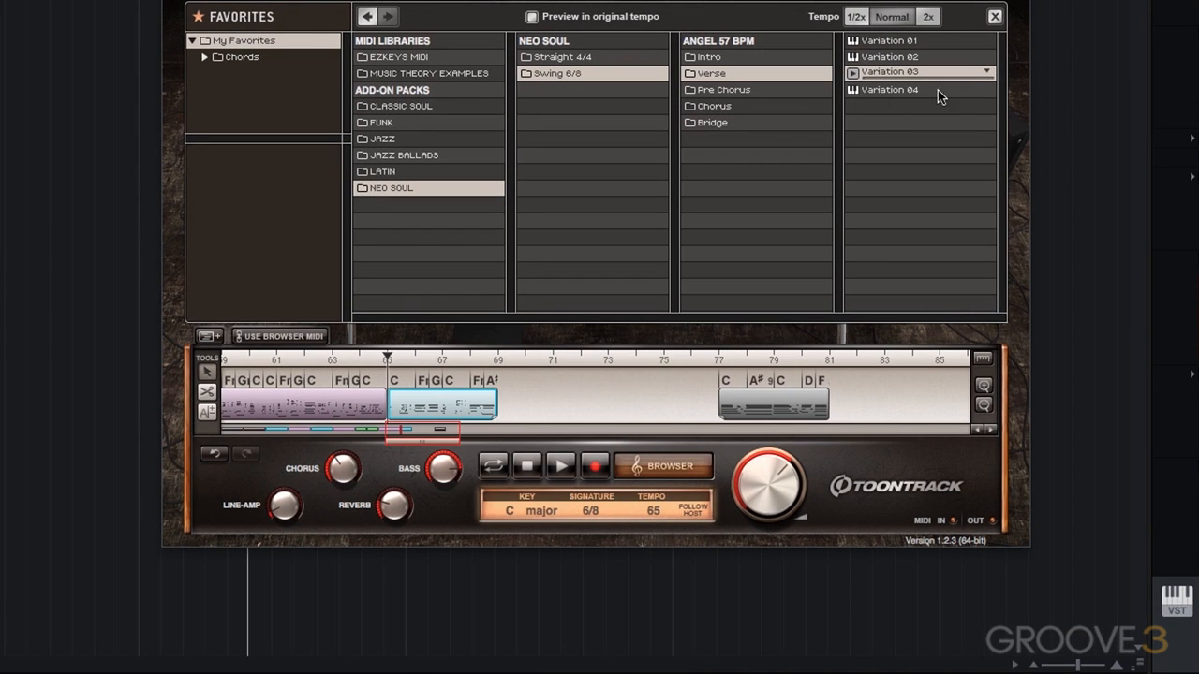
{"action": "right_click", "coordinate": [758, 409]}
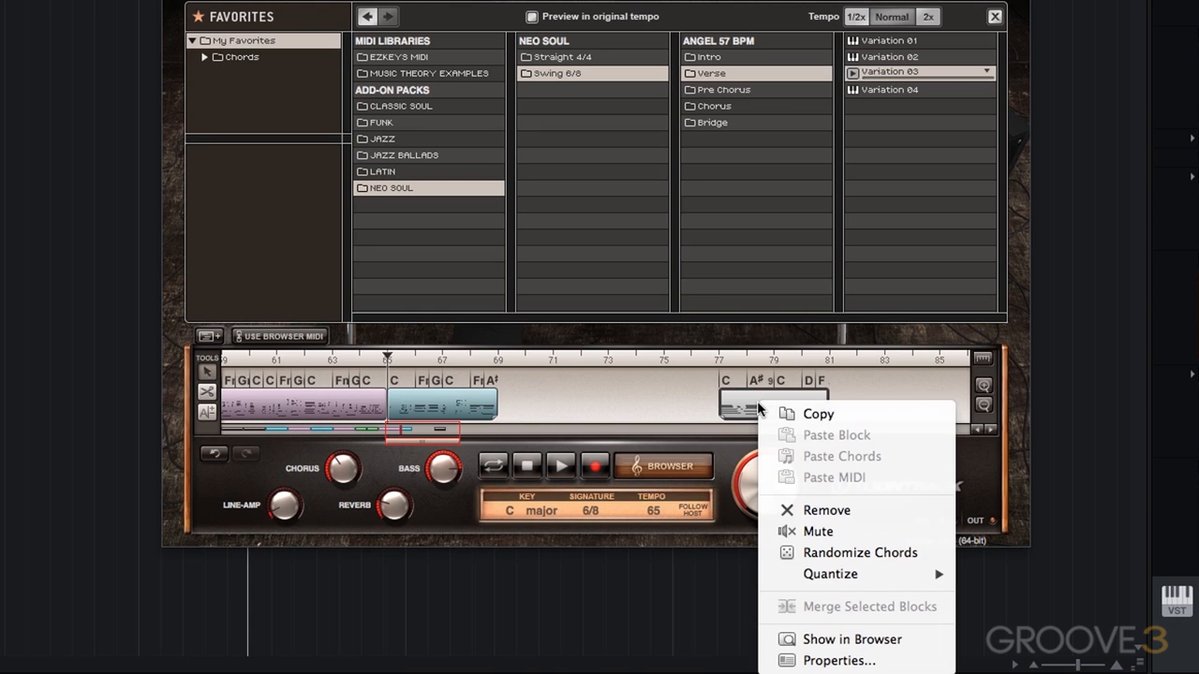
{"action": "left_click", "coordinate": [857, 639]}
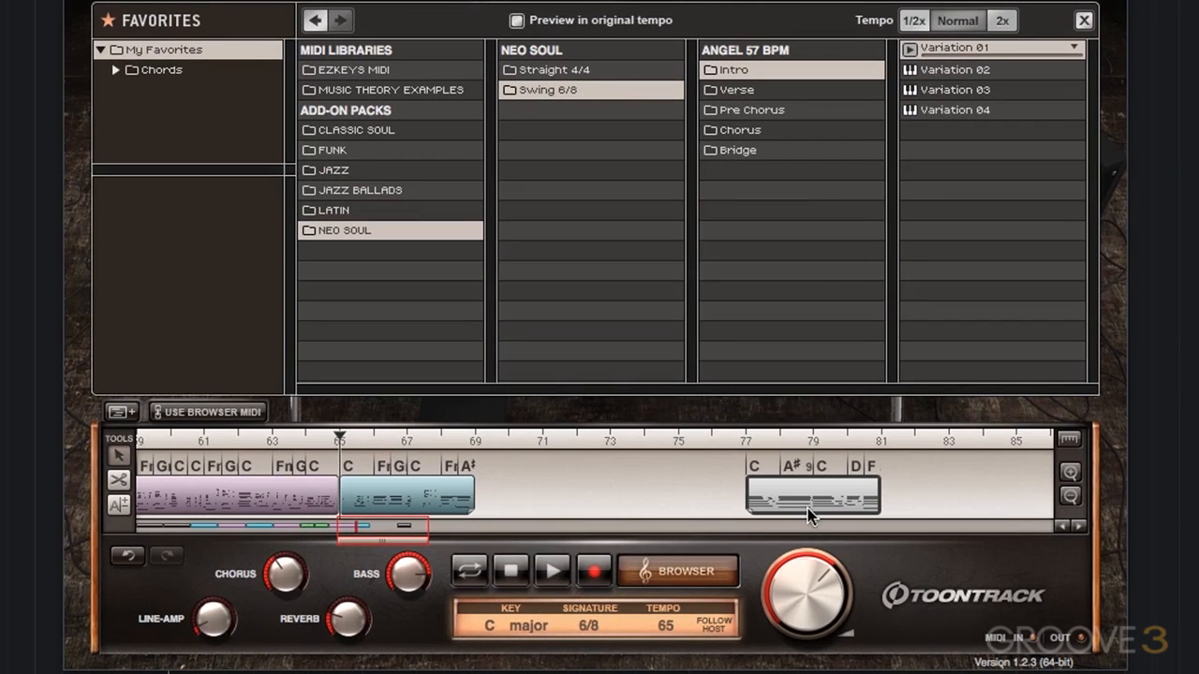
Move the remaining grey block to start at bar 69, directly after the blue block, and play the ending from bar 61
{"action": "left_click_drag", "start_coordinate": [769, 409], "coordinate": [649, 413]}
{"action": "left_click_drag", "start_coordinate": [660, 506], "coordinate": [524, 502]}
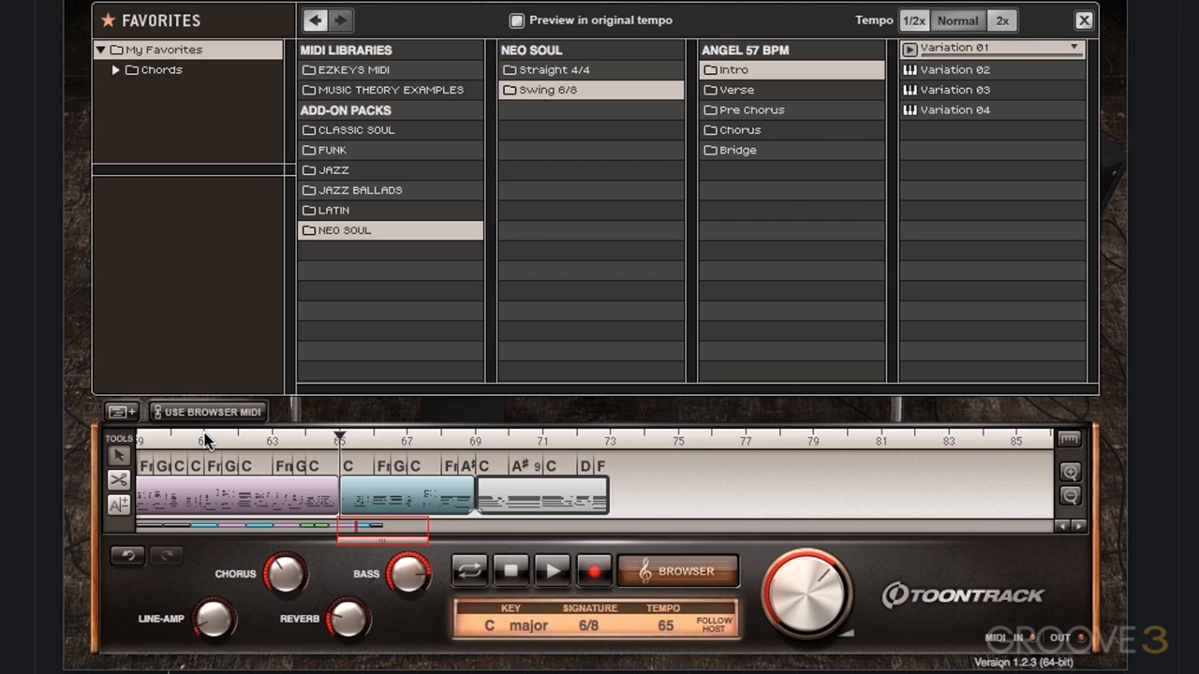
{"action": "left_click_drag", "start_coordinate": [412, 532], "coordinate": [398, 532]}
{"action": "left_click", "coordinate": [344, 437]}
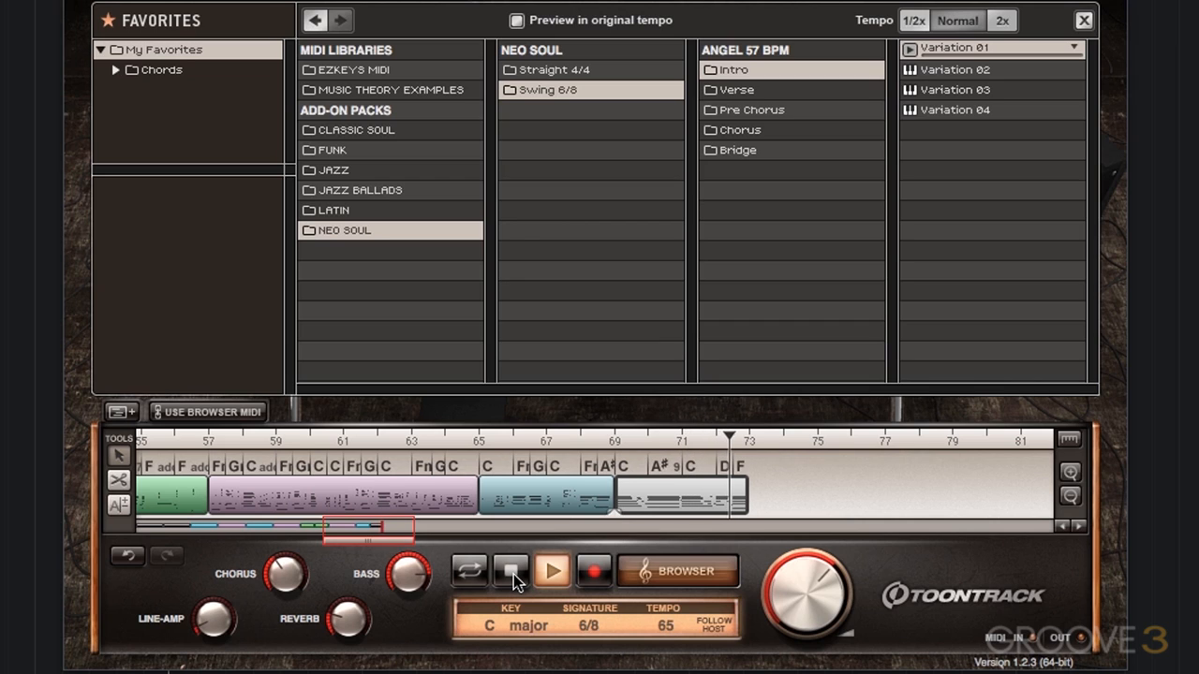
{"action": "left_click", "coordinate": [513, 574]}
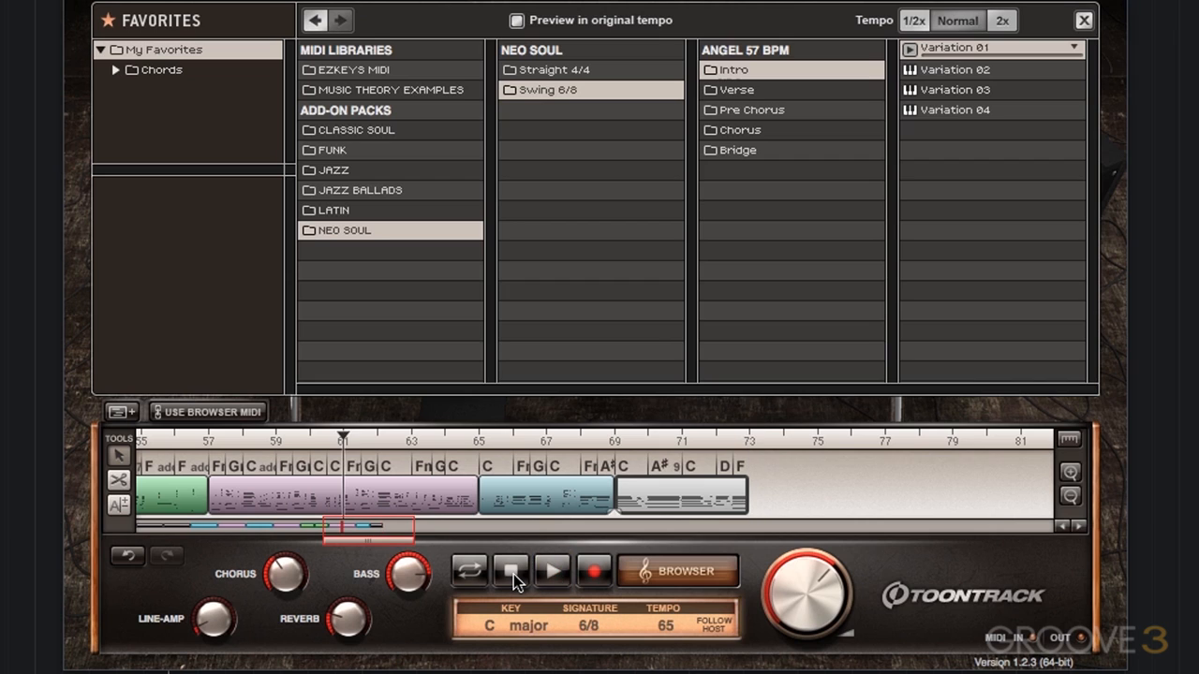
Play the second half of the grey ending block from bar 71 and stop near its end
{"action": "left_click", "coordinate": [479, 438]}
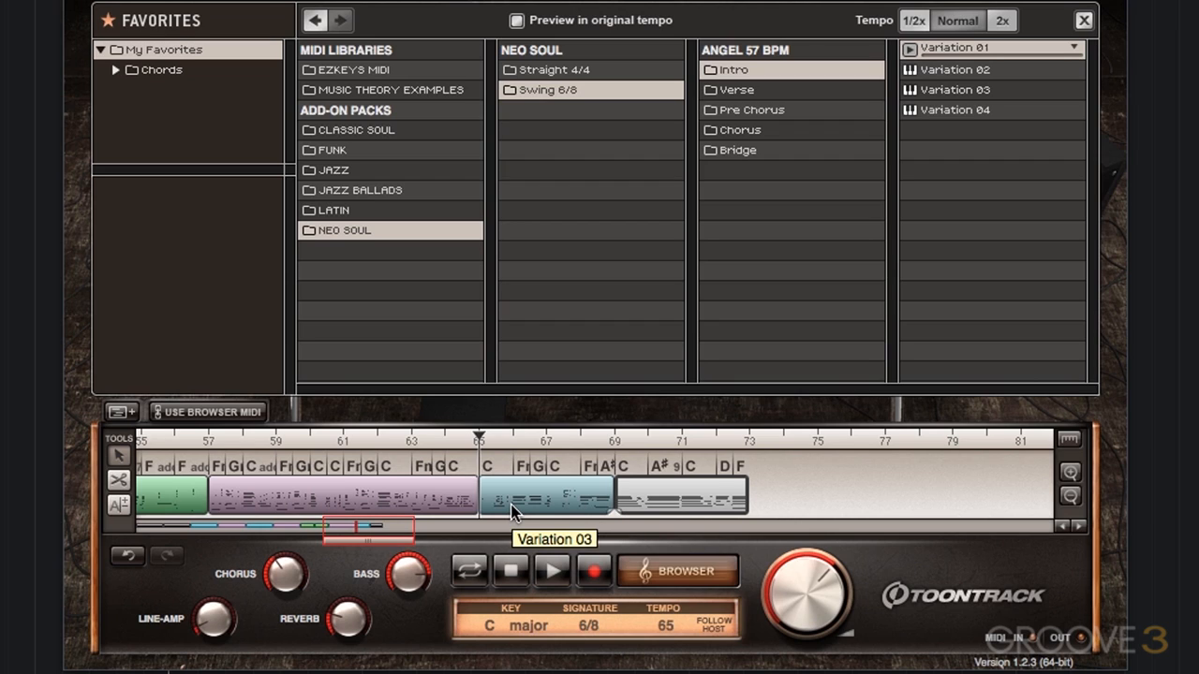
{"action": "left_click", "coordinate": [612, 436]}
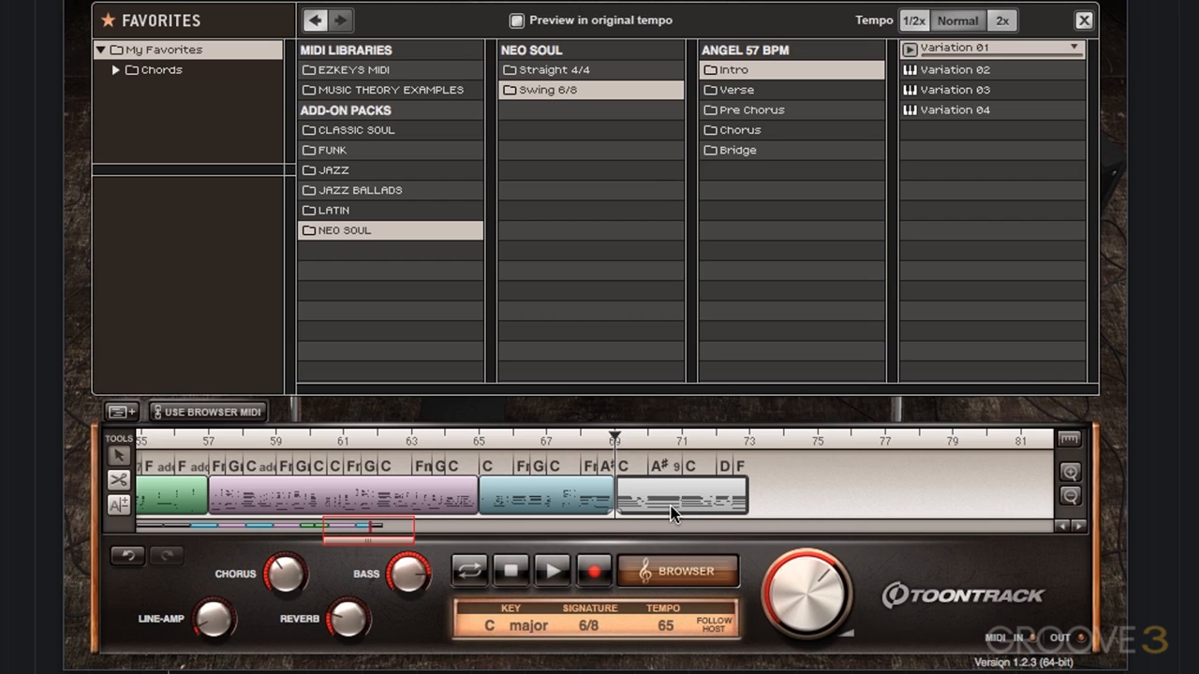
{"action": "left_click", "coordinate": [748, 440]}
{"action": "left_click", "coordinate": [682, 440]}
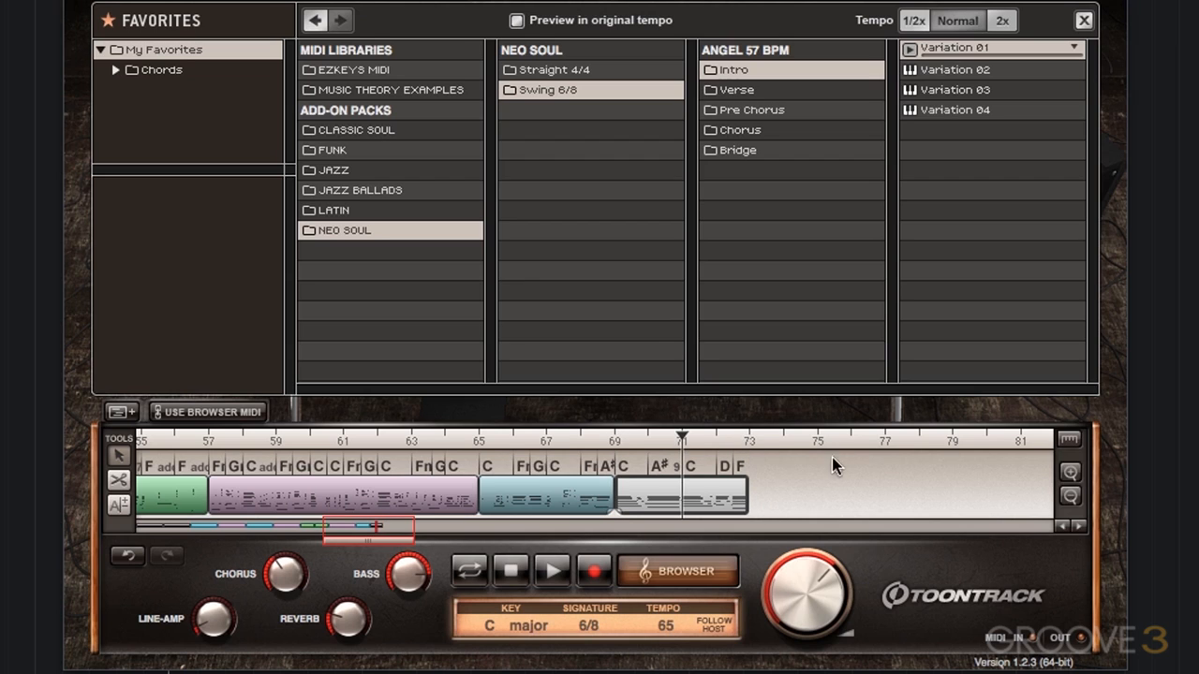
{"action": "left_click", "coordinate": [555, 574]}
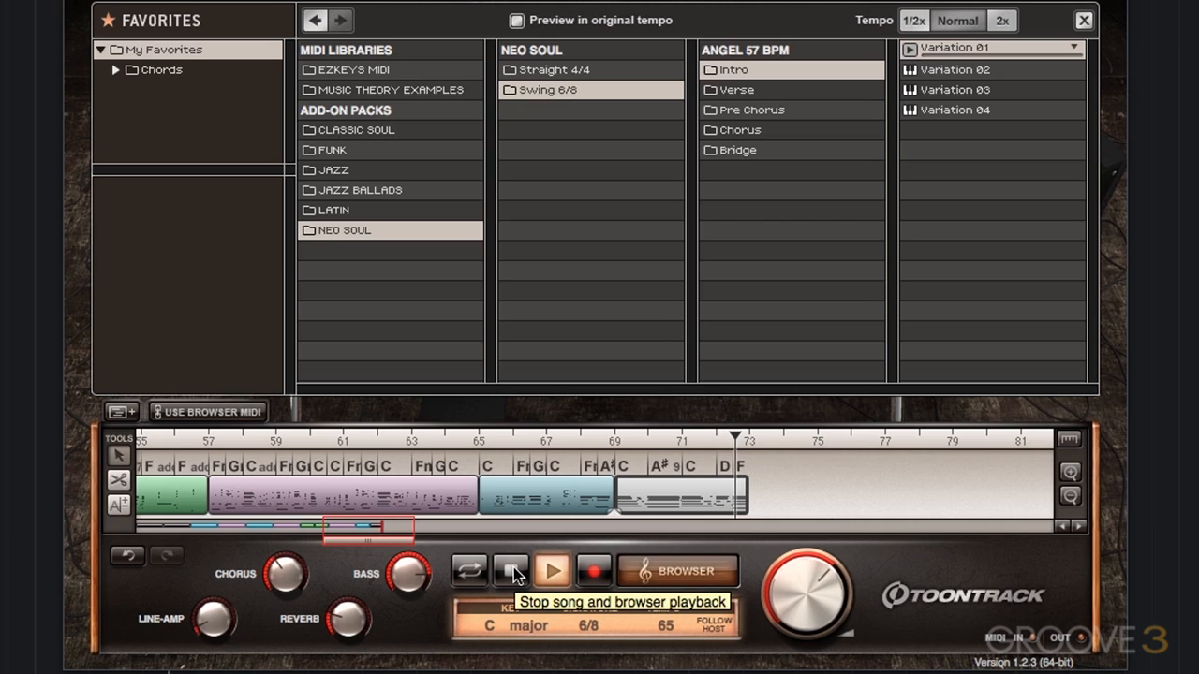
{"action": "left_click", "coordinate": [513, 568]}
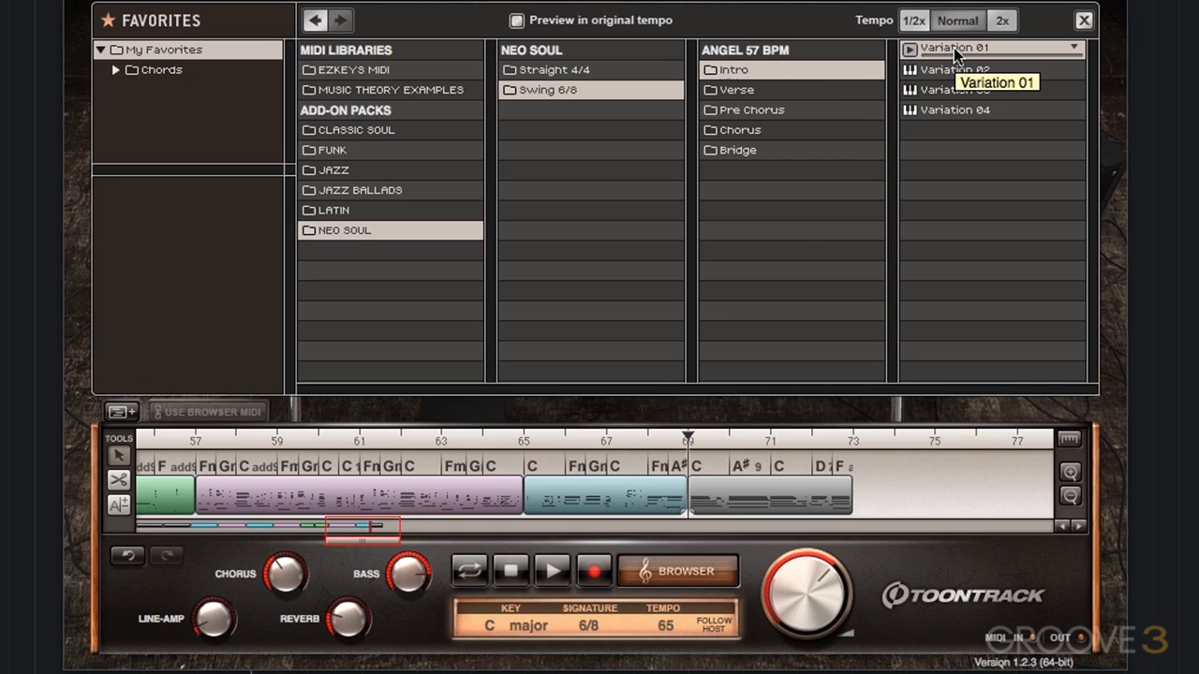
Add the Intro's Variation 01 to the track at bar 73, after the grey block, and play the transition from bar 72
{"action": "mouse_move", "coordinate": [954, 48]}
{"action": "left_mouse_down"}
{"action": "mouse_move", "coordinate": [965, 405]}
{"action": "mouse_move", "coordinate": [866, 498]}
{"action": "left_mouse_up"}
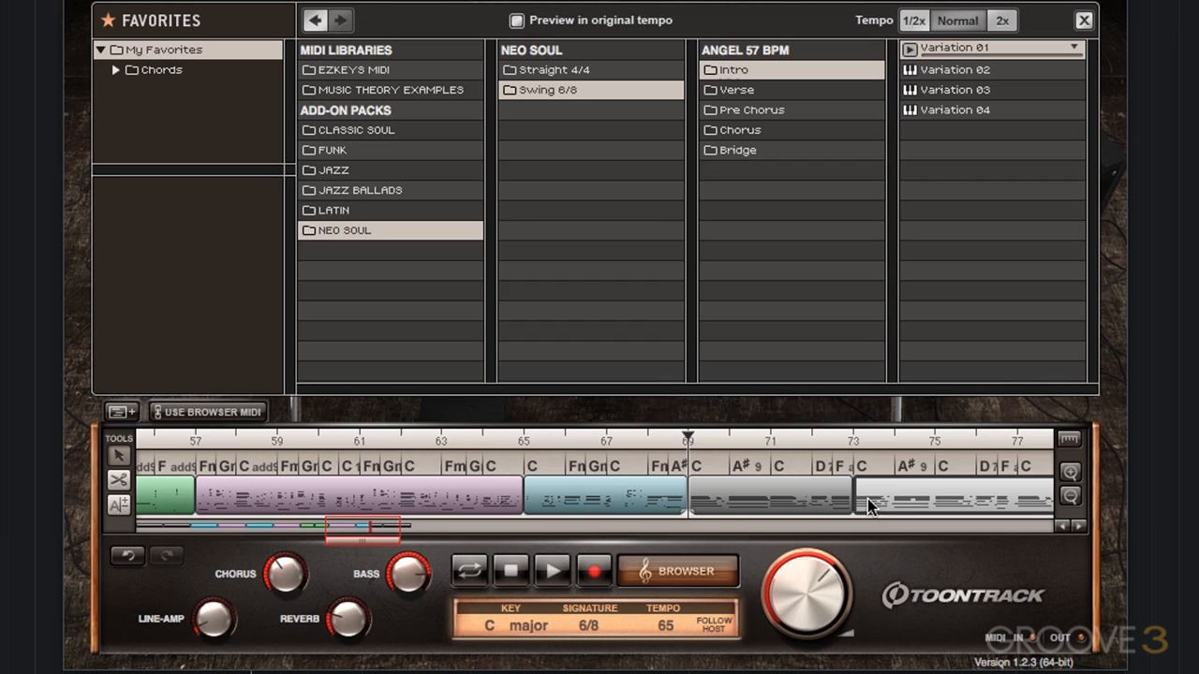
{"action": "left_click_drag", "start_coordinate": [350, 538], "coordinate": [373, 540]}
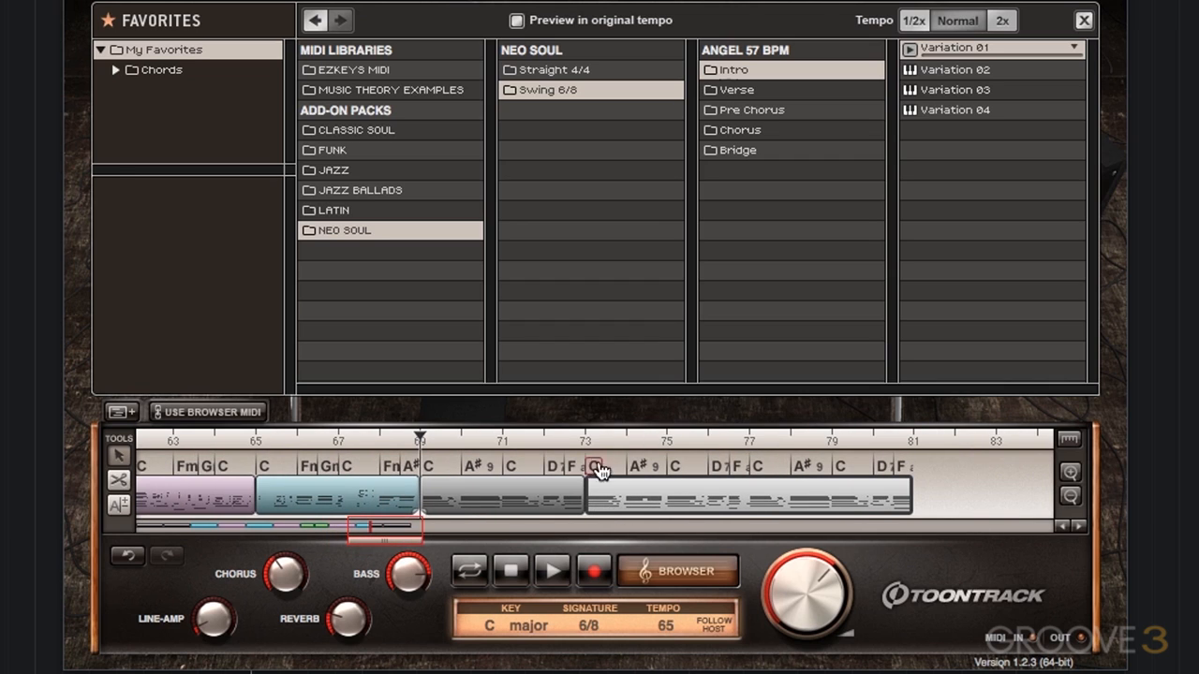
{"action": "left_click", "coordinate": [543, 440]}
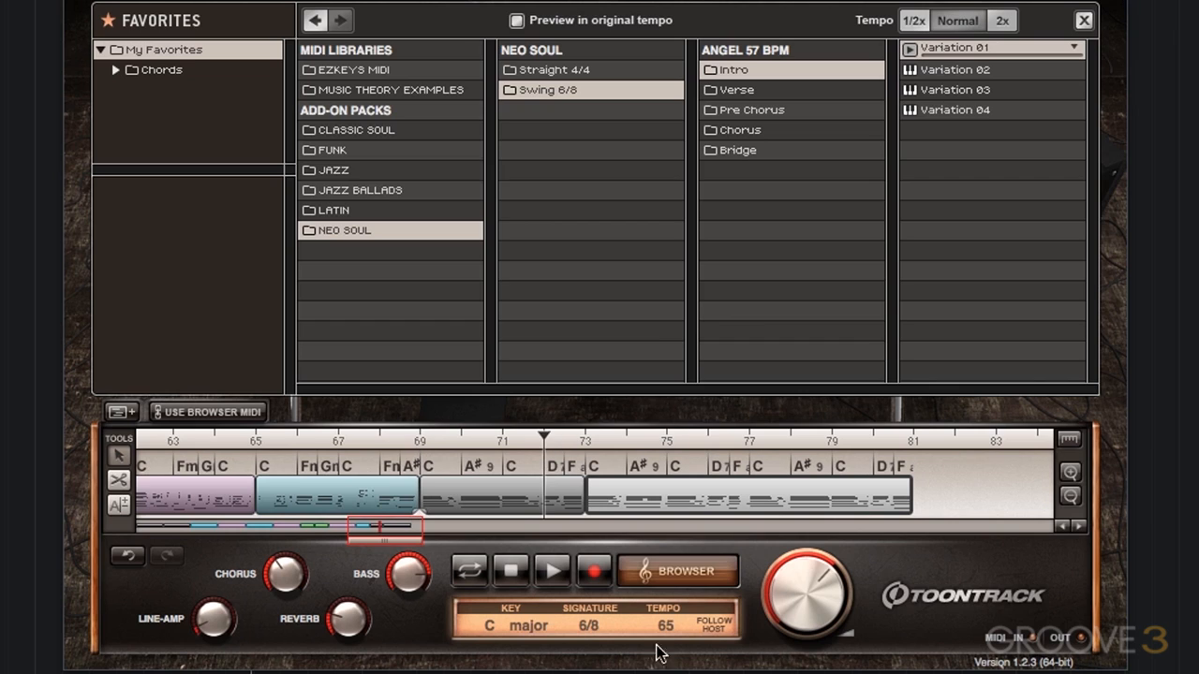
{"action": "left_click", "coordinate": [556, 573]}
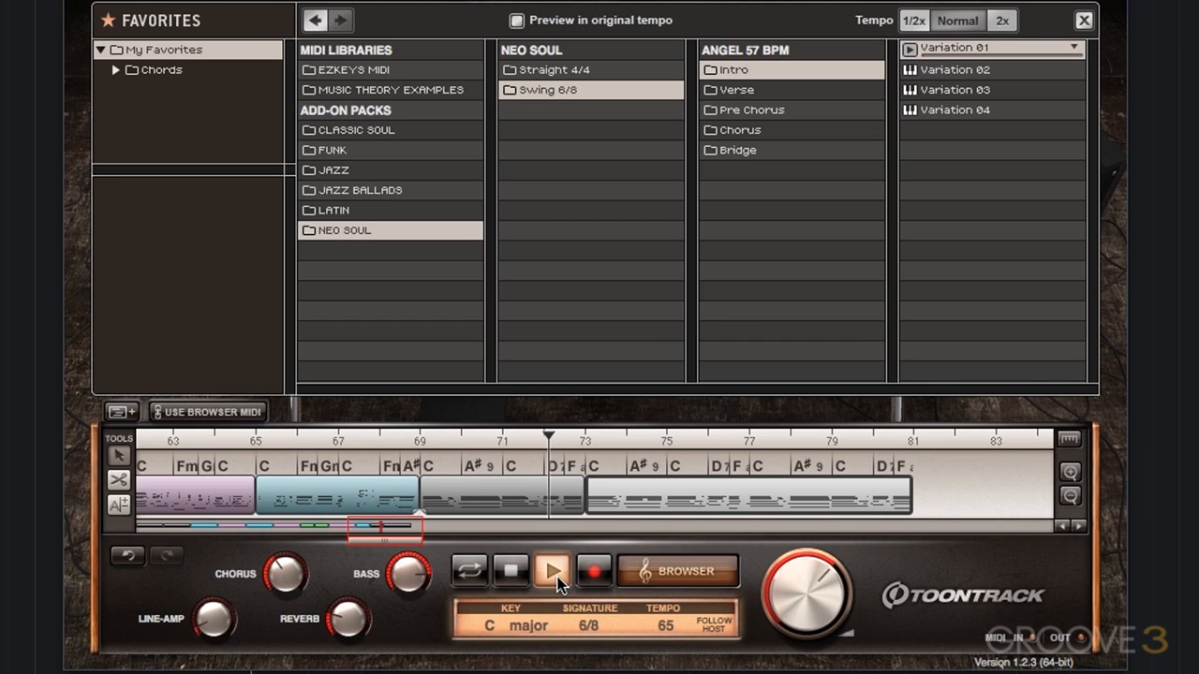
{"action": "left_click", "coordinate": [509, 573]}
Shorten the added Variation 01 block to end about two-thirds of the way through bar 73
{"action": "left_click_drag", "start_coordinate": [904, 493], "coordinate": [630, 521]}
{"action": "left_click", "coordinate": [615, 440]}
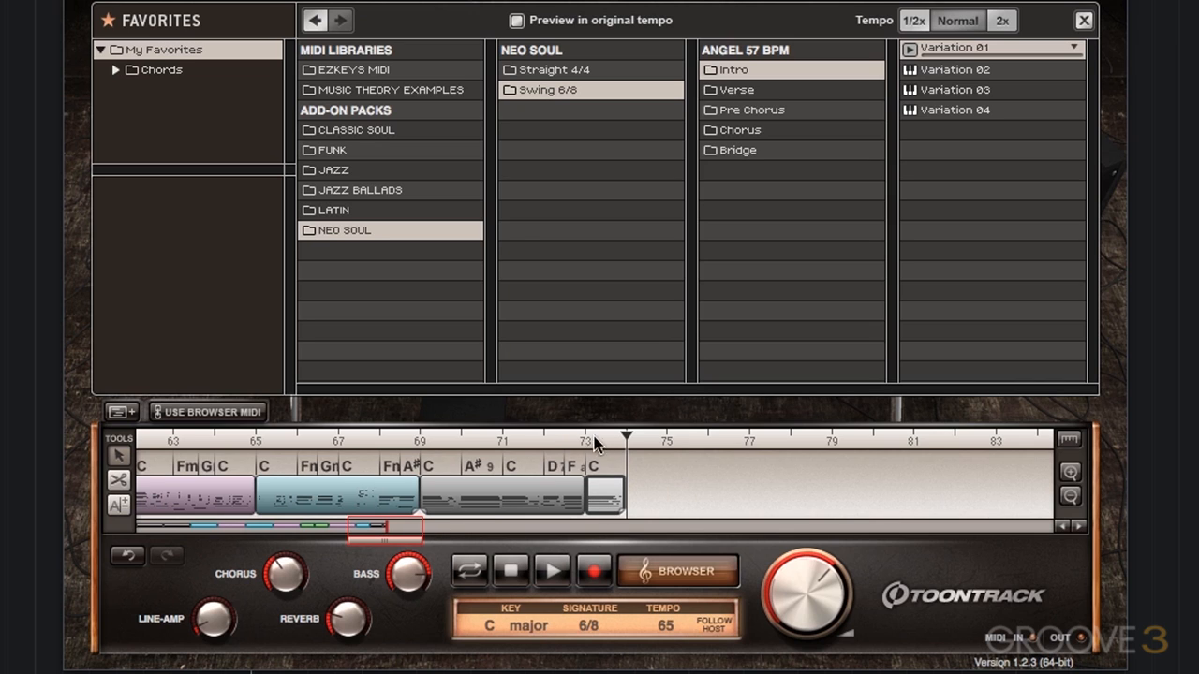
{"action": "left_click_drag", "start_coordinate": [421, 535], "coordinate": [388, 543]}
{"action": "left_click_drag", "start_coordinate": [667, 483], "coordinate": [634, 510]}
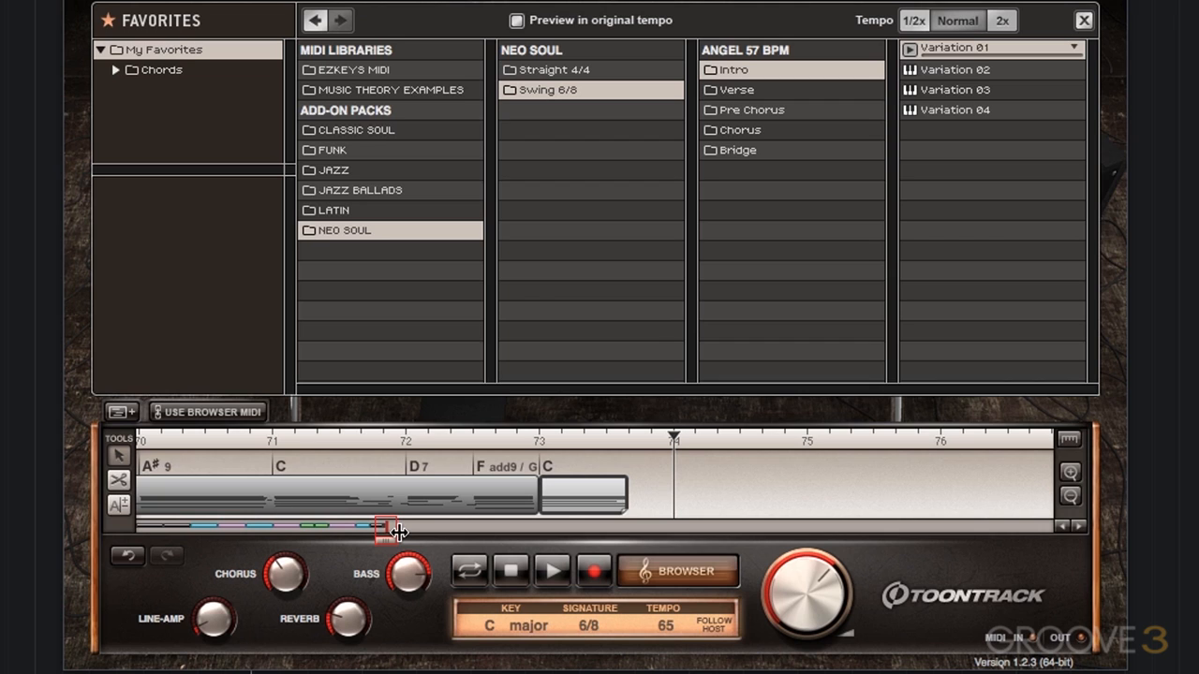
Play the ending from bar 69 into the shortened final block and stop
{"action": "left_click_drag", "start_coordinate": [399, 532], "coordinate": [392, 550]}
{"action": "left_click", "coordinate": [648, 494]}
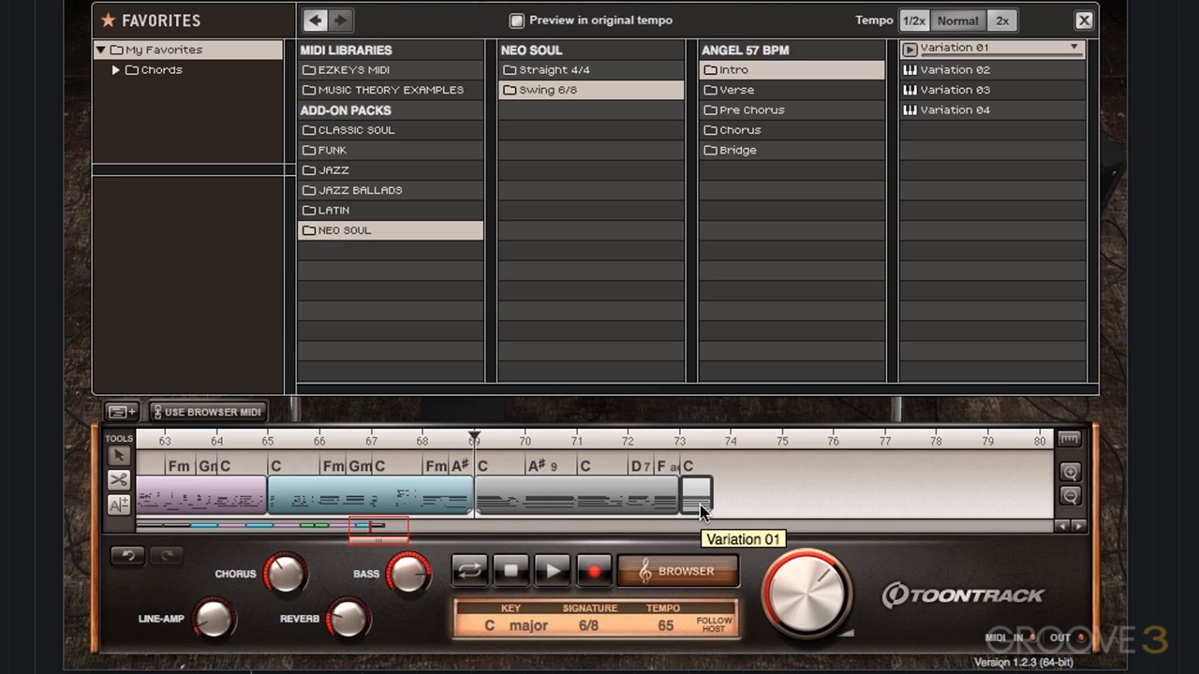
{"action": "left_click", "coordinate": [553, 573]}
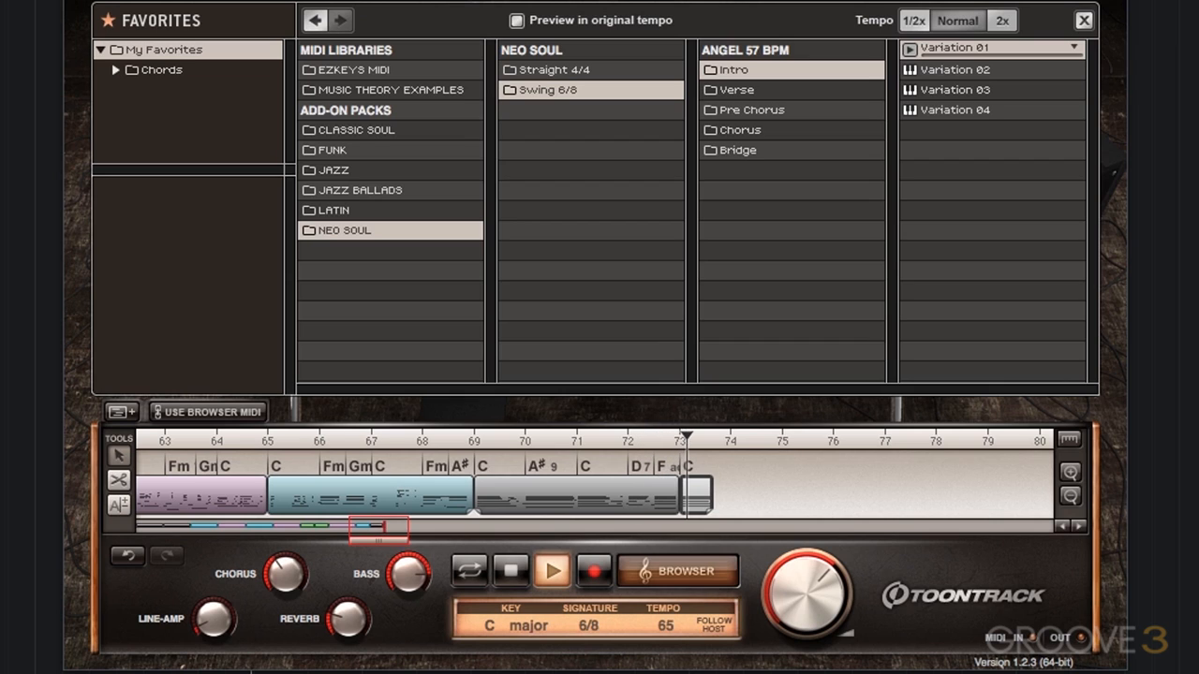
{"action": "left_click", "coordinate": [514, 574]}
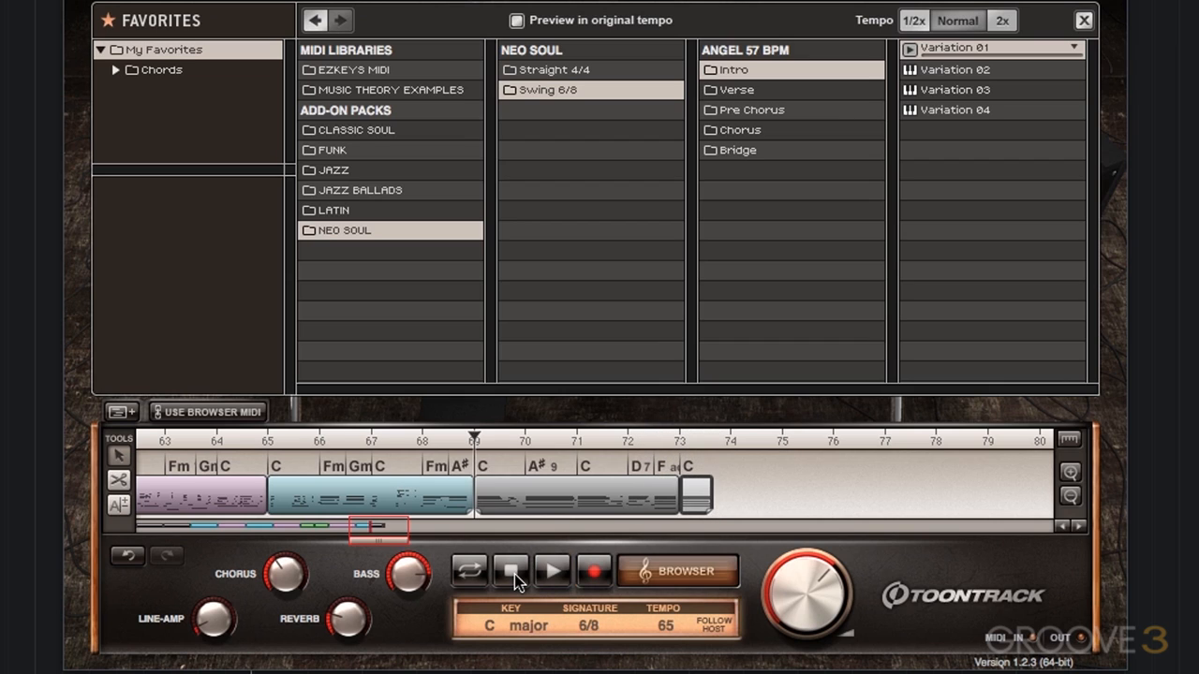
Show the source MIDI of the two grey blocks at bars 1 and 9 in the browser
{"action": "left_click_drag", "start_coordinate": [407, 532], "coordinate": [224, 543]}
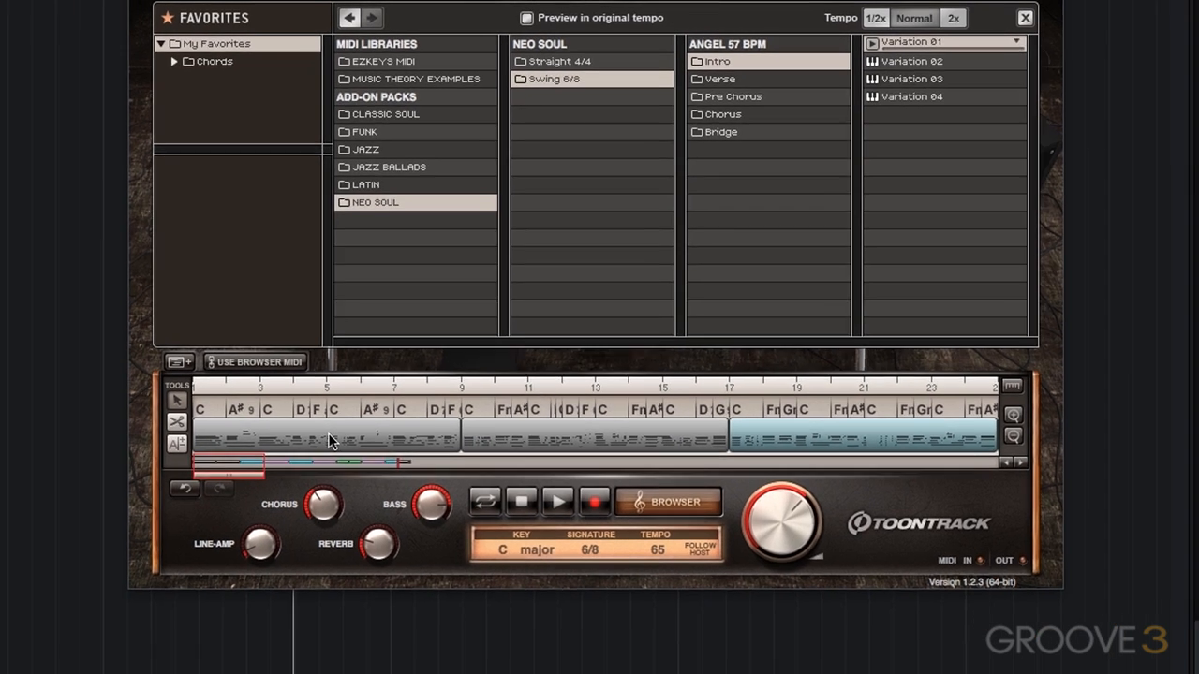
{"action": "right_click", "coordinate": [296, 493]}
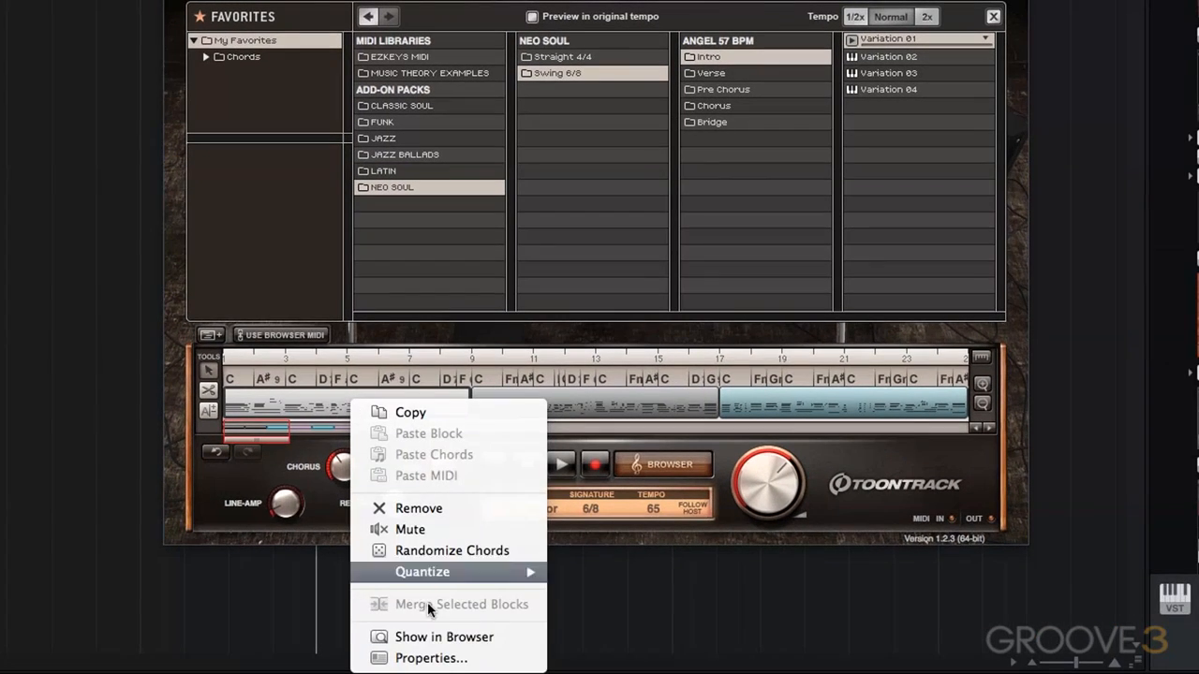
{"action": "left_click", "coordinate": [461, 637]}
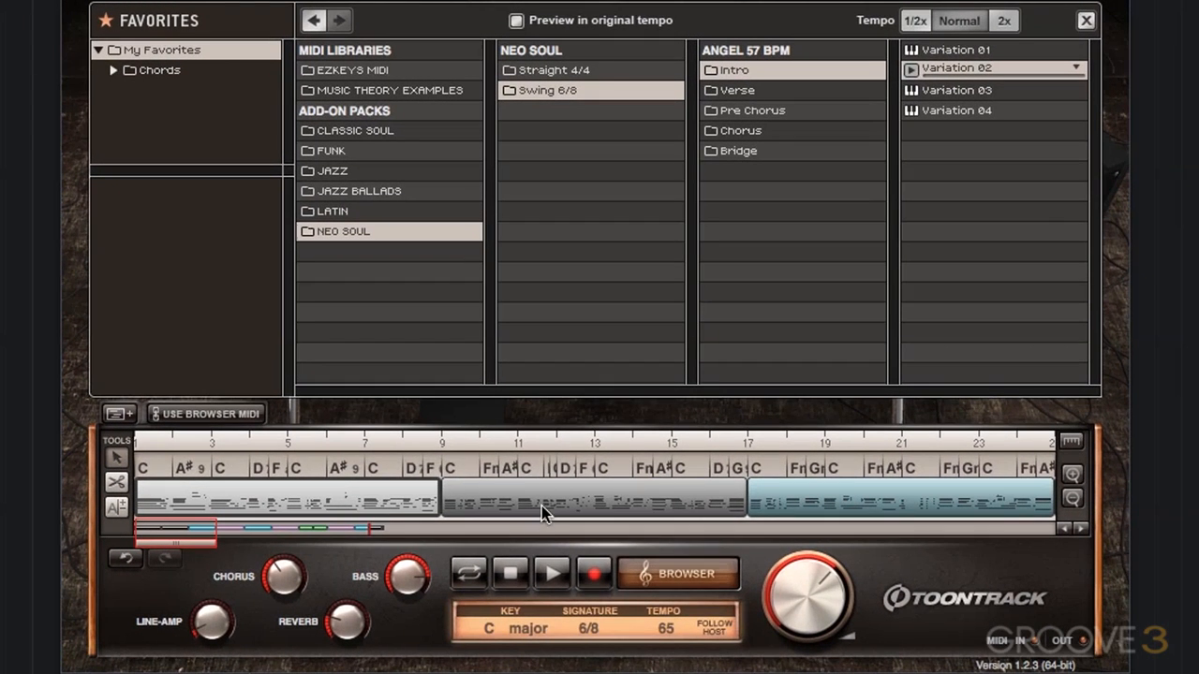
{"action": "right_click", "coordinate": [541, 506]}
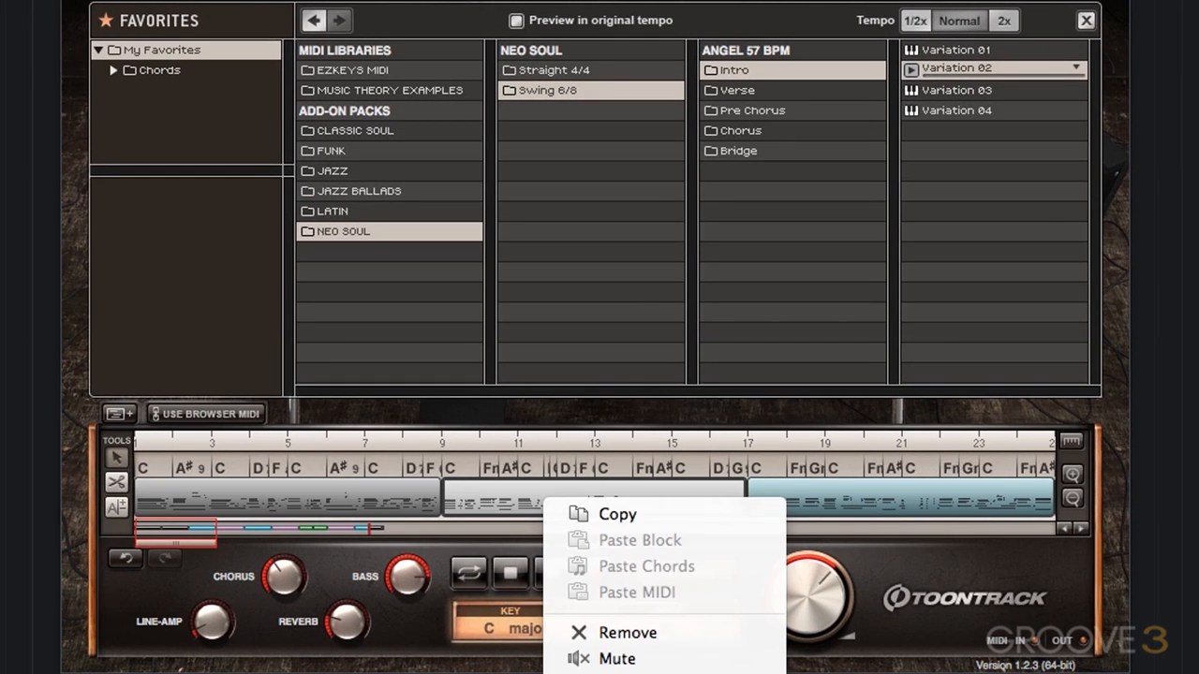
{"action": "left_click", "coordinate": [571, 670]}
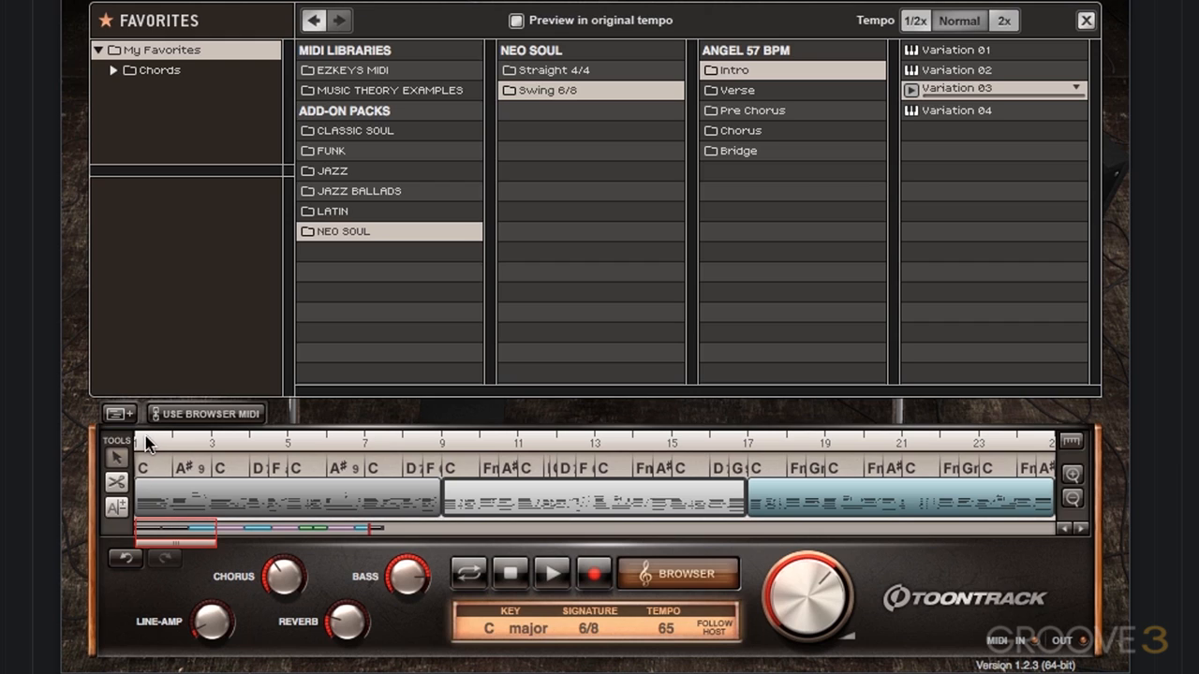
Play the two intro blocks from bar 1 into the block at bar 17, stop and return to the start
{"action": "left_click", "coordinate": [513, 572]}
{"action": "left_click", "coordinate": [560, 578]}
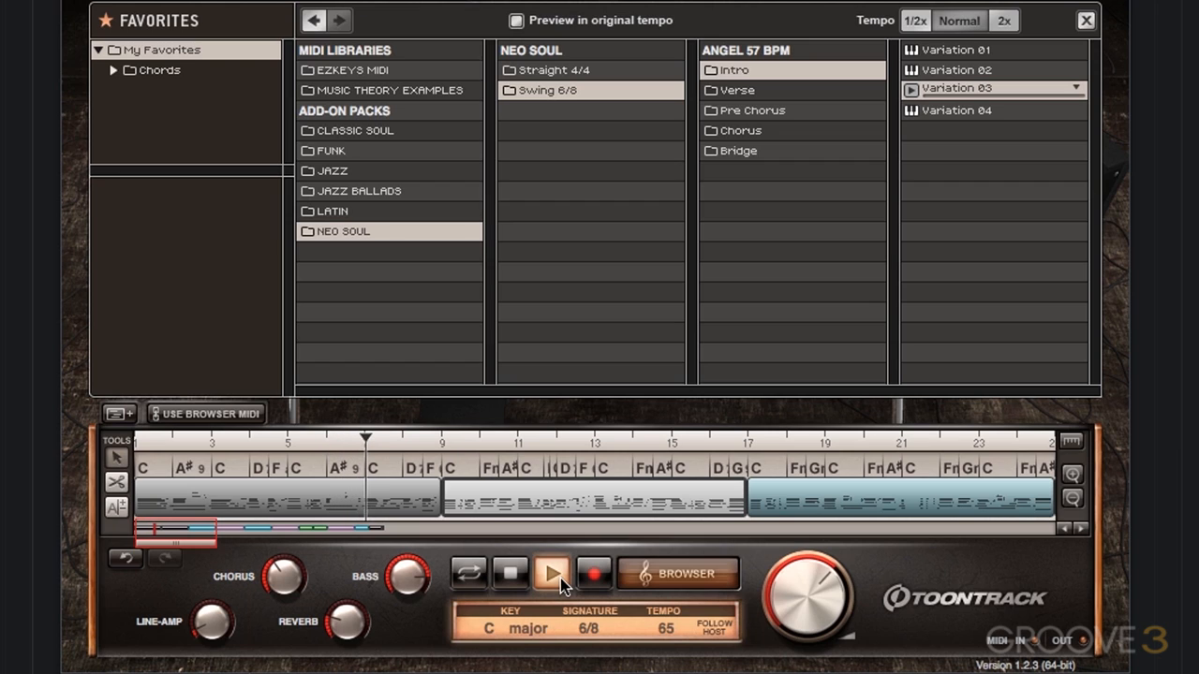
{"action": "left_click", "coordinate": [513, 581]}
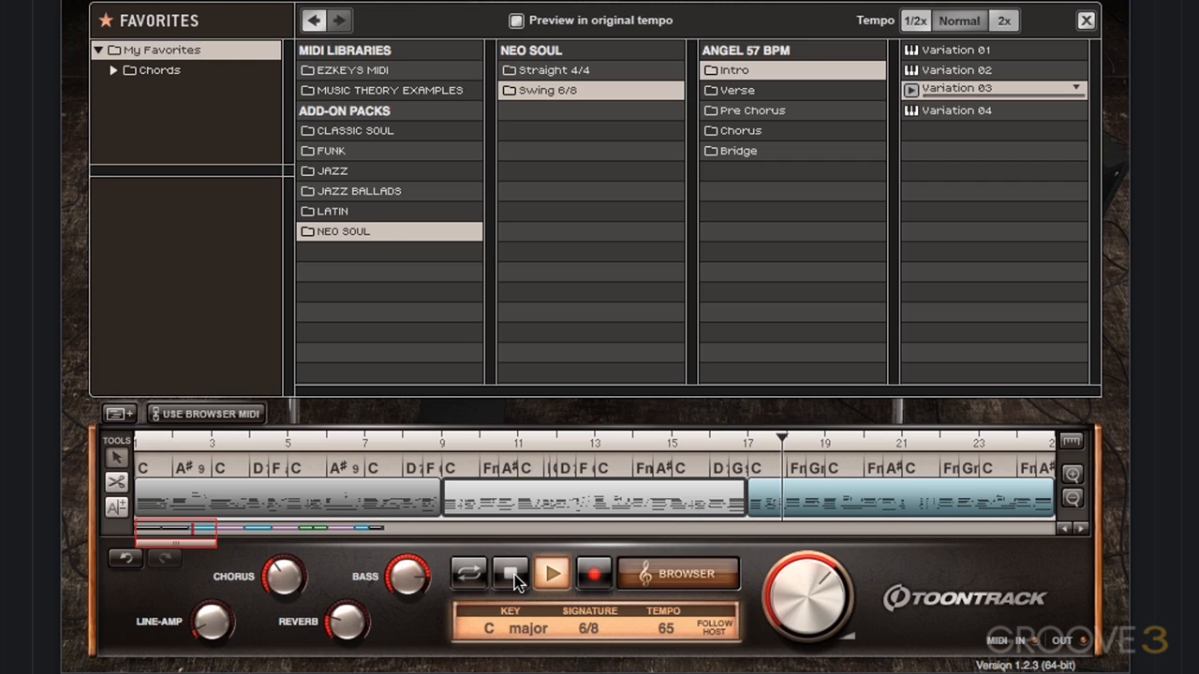
{"action": "left_click", "coordinate": [516, 573]}
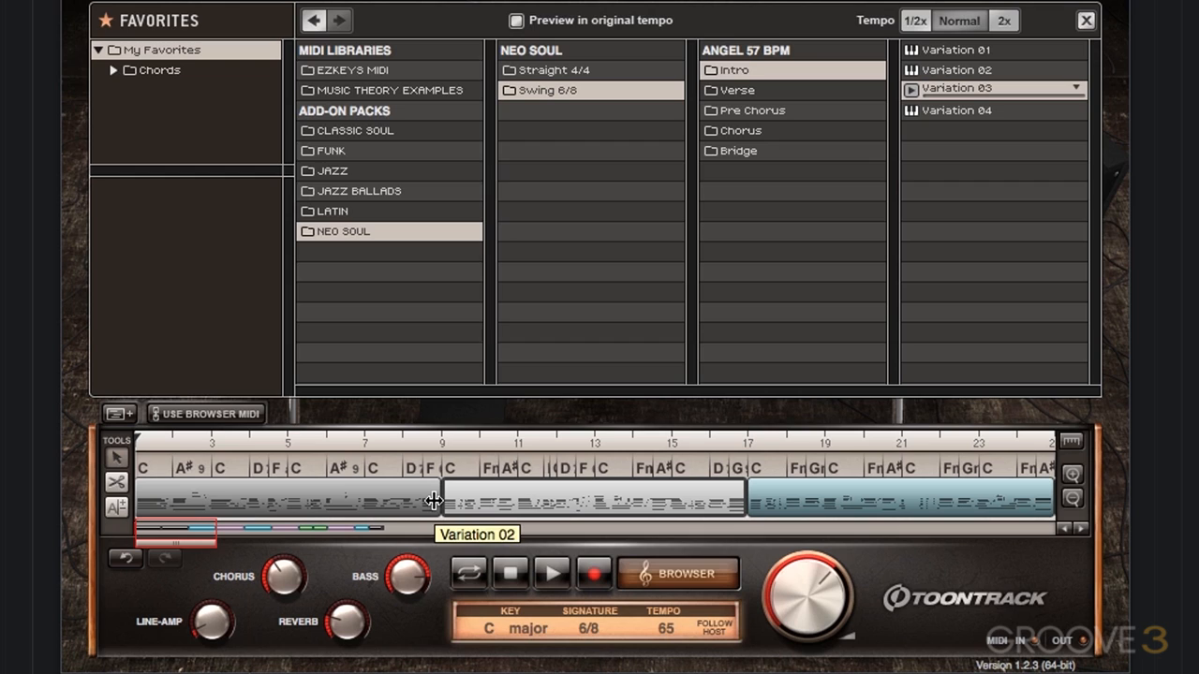
Trim the two intro blocks to four bars each, place them back to back at bars 9 and 13, and play them
{"action": "left_click_drag", "start_coordinate": [434, 507], "coordinate": [285, 506]}
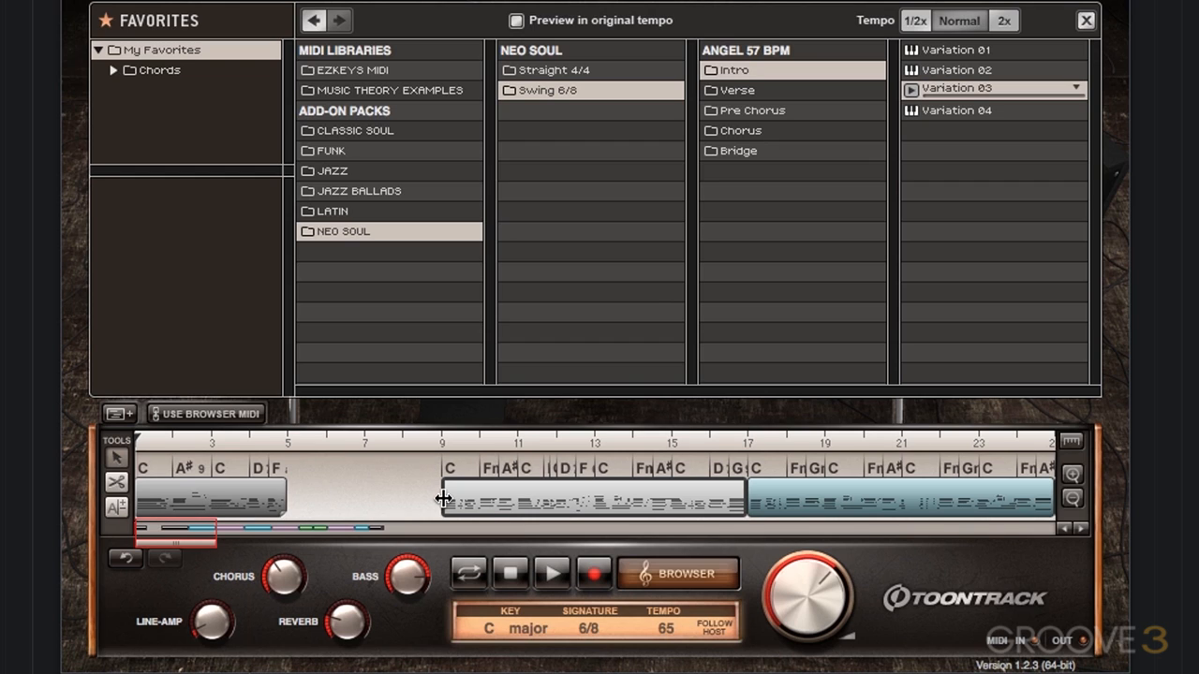
{"action": "left_click_drag", "start_coordinate": [443, 498], "coordinate": [515, 511]}
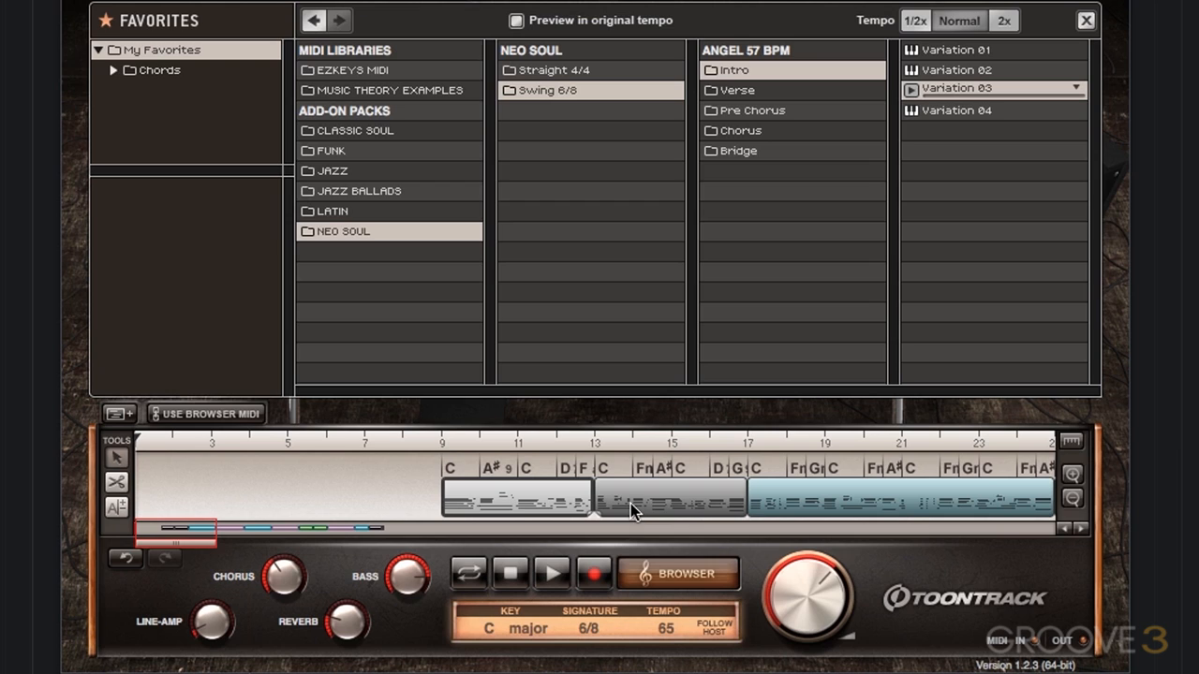
{"action": "left_click", "coordinate": [553, 573]}
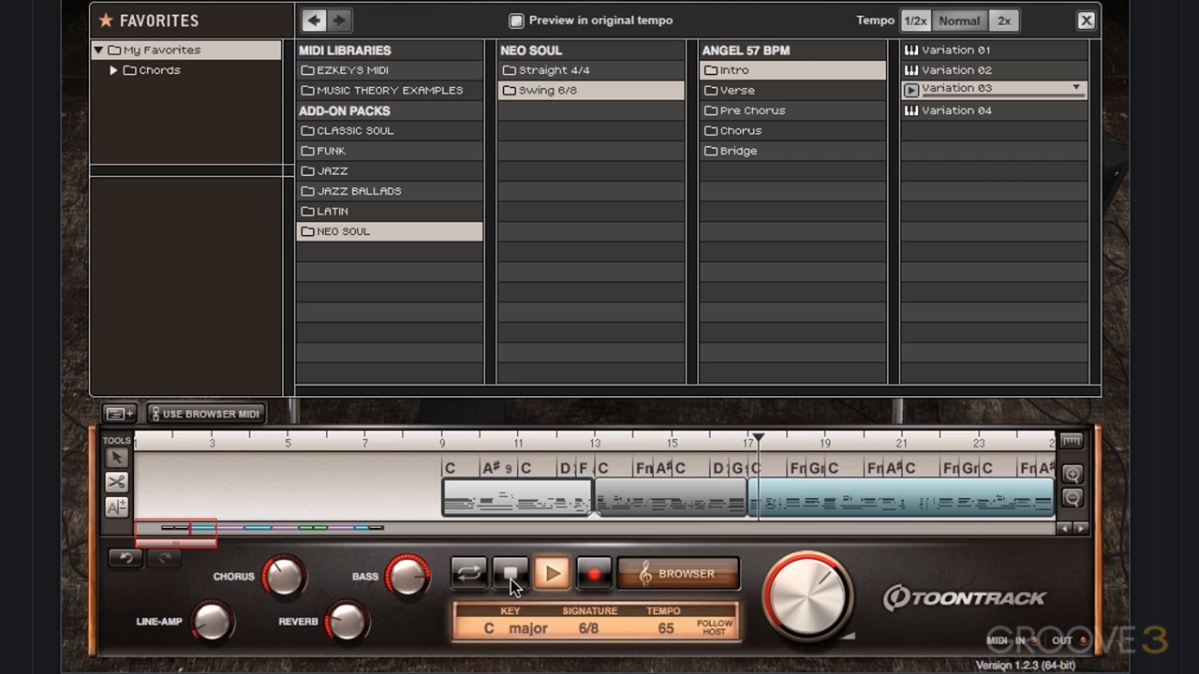
{"action": "left_click", "coordinate": [511, 579]}
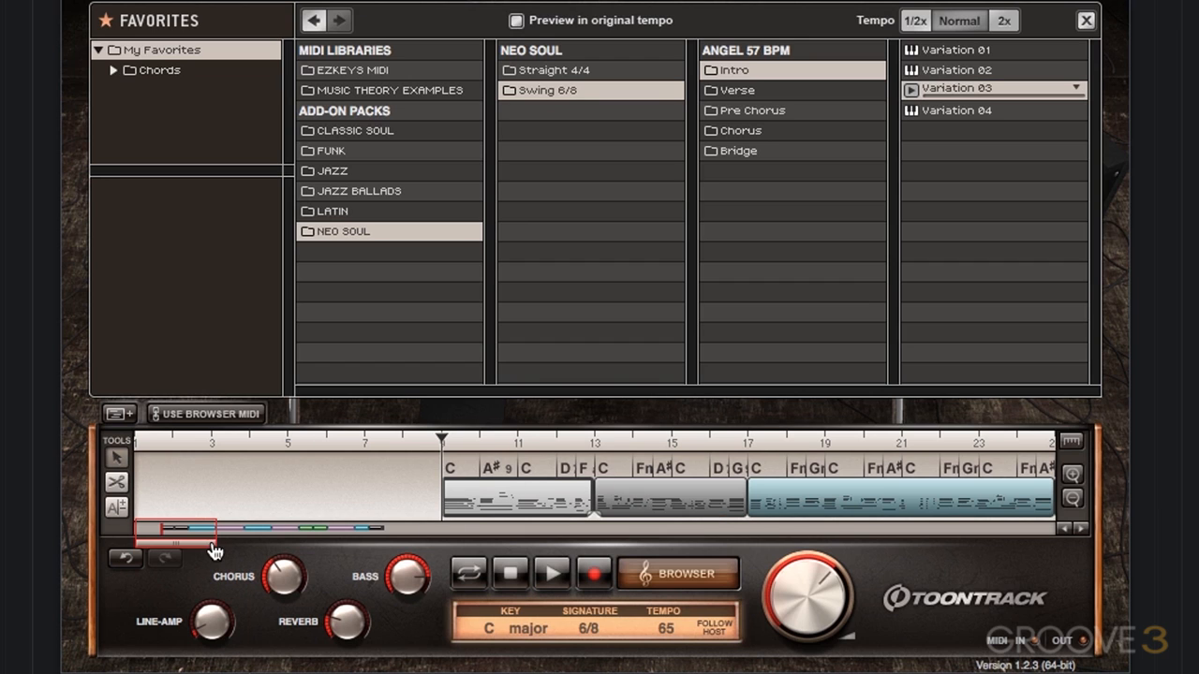
Move the entire arrangement earlier to start at bar 1 and play its opening
{"action": "left_click_drag", "start_coordinate": [225, 534], "coordinate": [453, 533]}
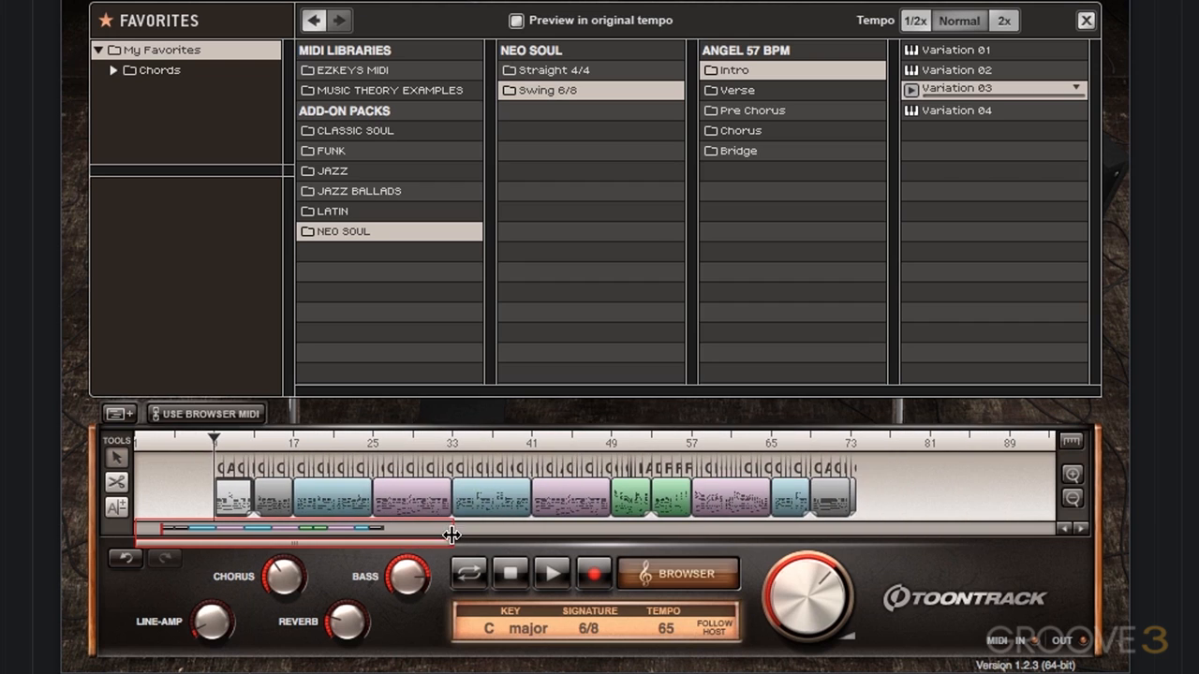
{"action": "left_click_drag", "start_coordinate": [230, 506], "coordinate": [192, 507]}
{"action": "left_click_drag", "start_coordinate": [453, 534], "coordinate": [170, 544]}
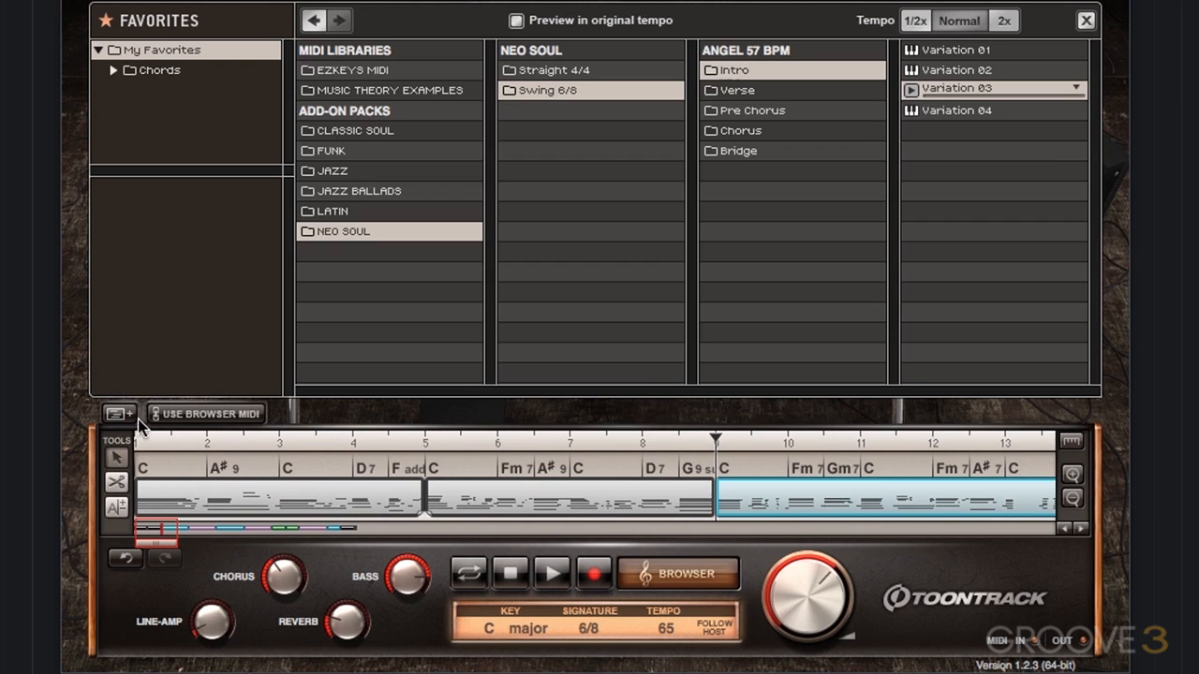
{"action": "left_click", "coordinate": [541, 577]}
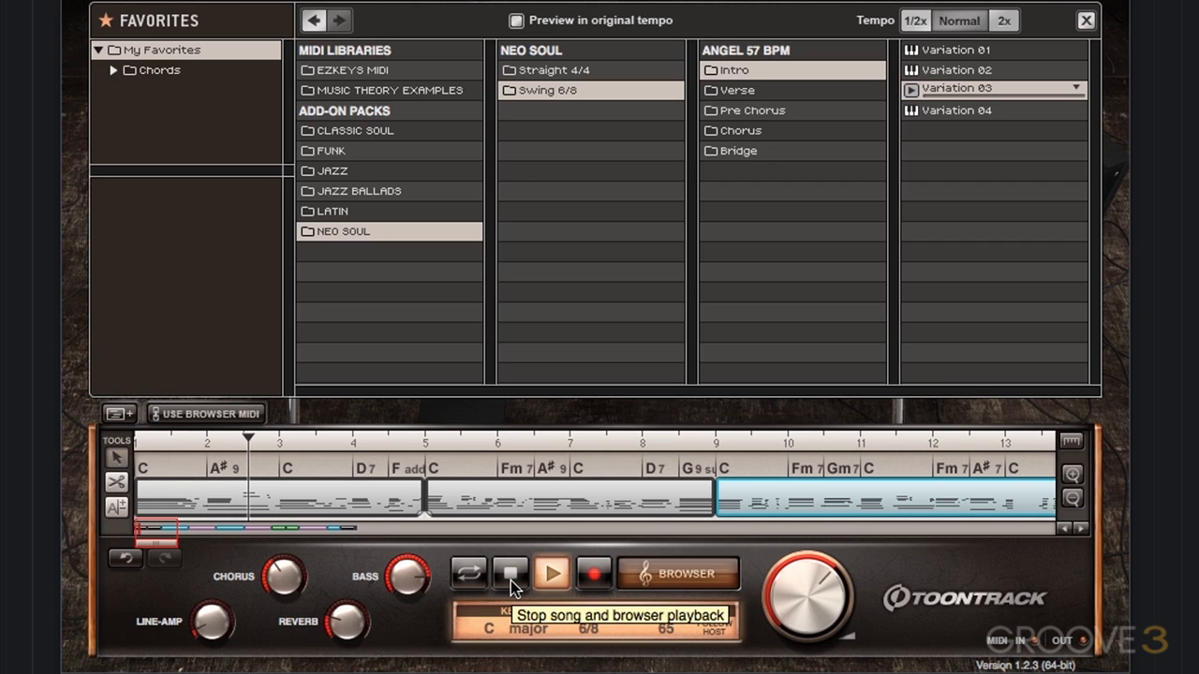
{"action": "left_click", "coordinate": [511, 581]}
Shift the entire arrangement one bar later to start at bar 2 and play from bar 1
{"action": "left_click_drag", "start_coordinate": [177, 535], "coordinate": [311, 505]}
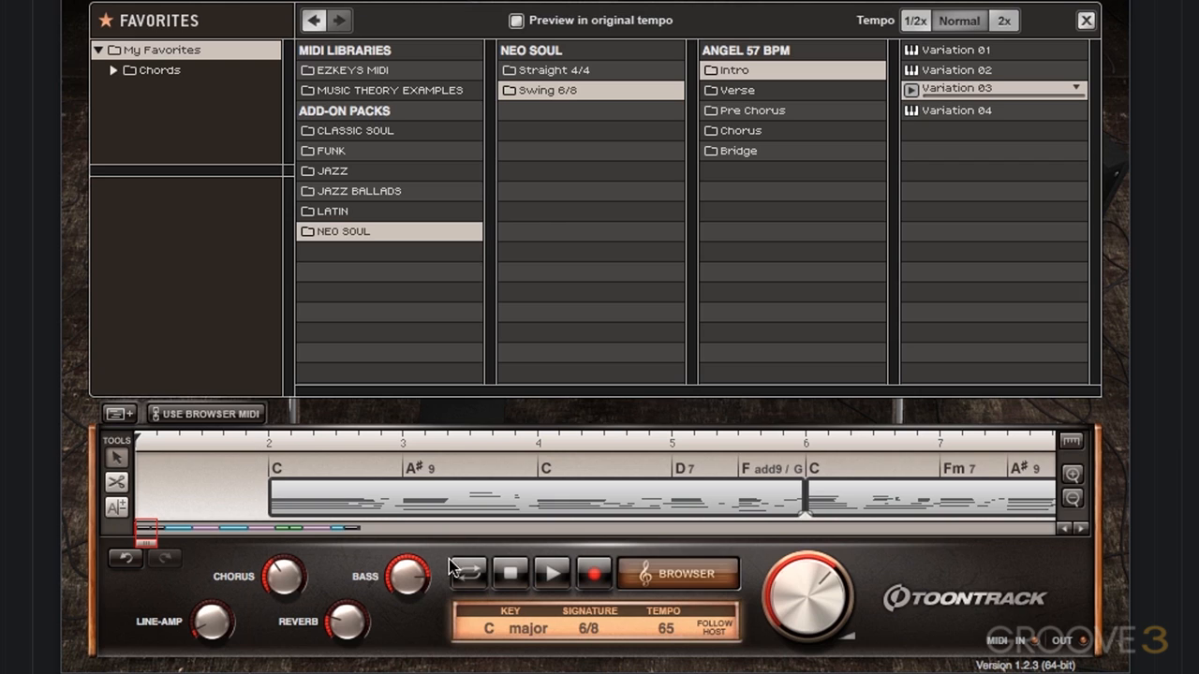
{"action": "left_click", "coordinate": [551, 573]}
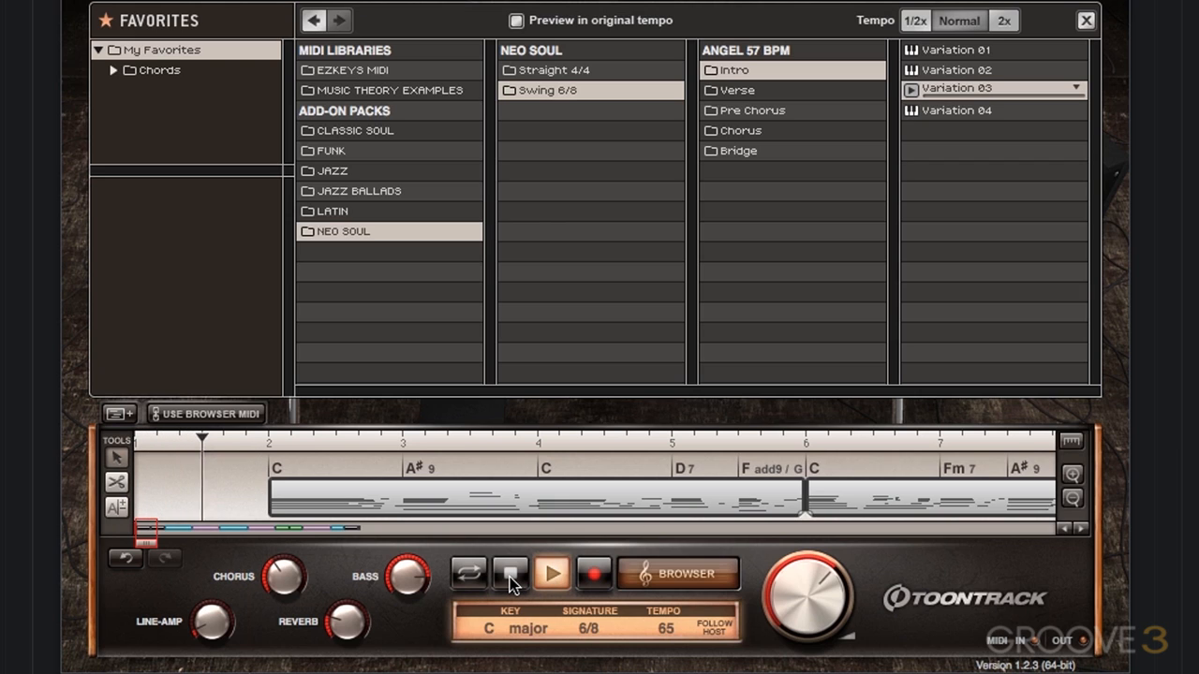